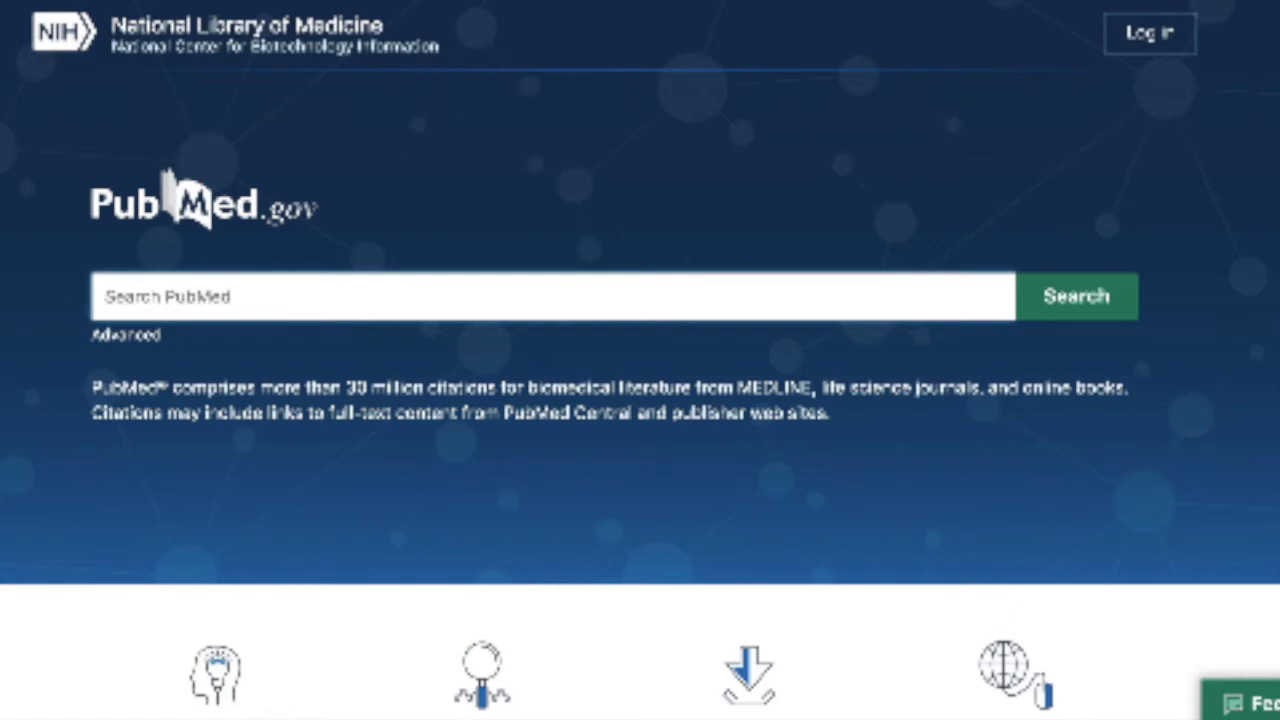
- Run the PubMed query 'opioid AND electronic medical records'
text(opioid)
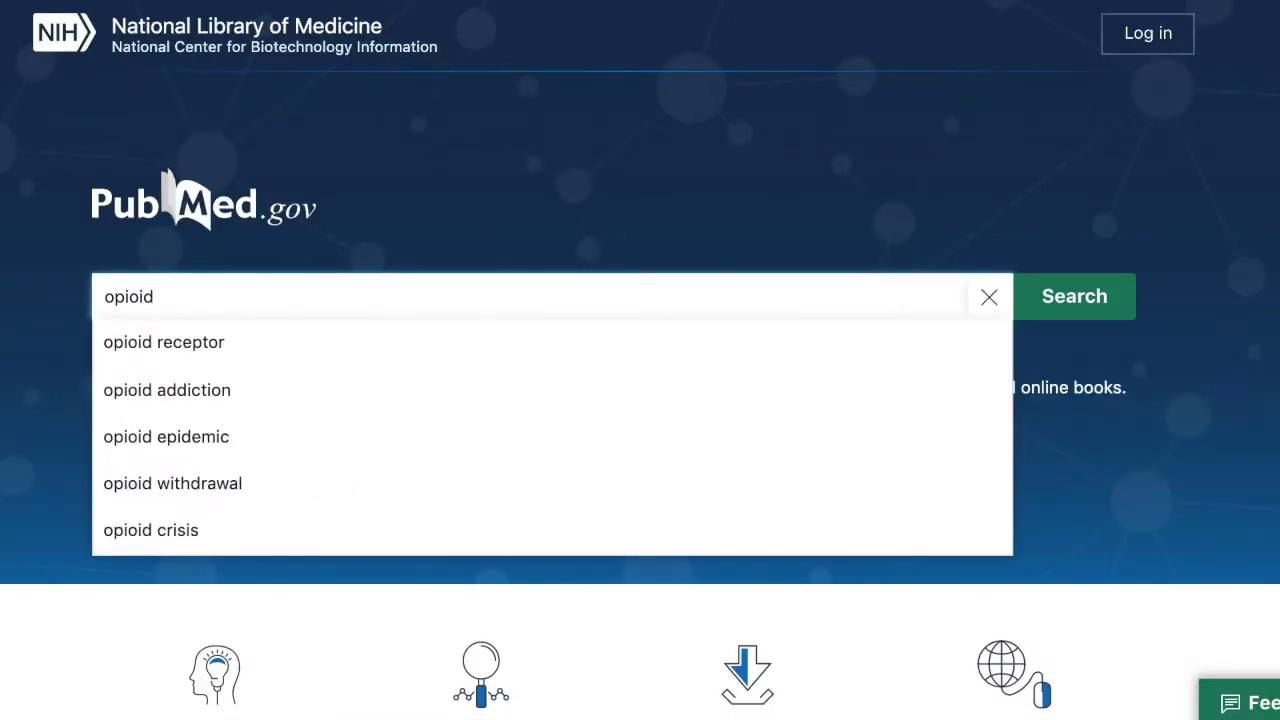
text( AND electronic medical records)
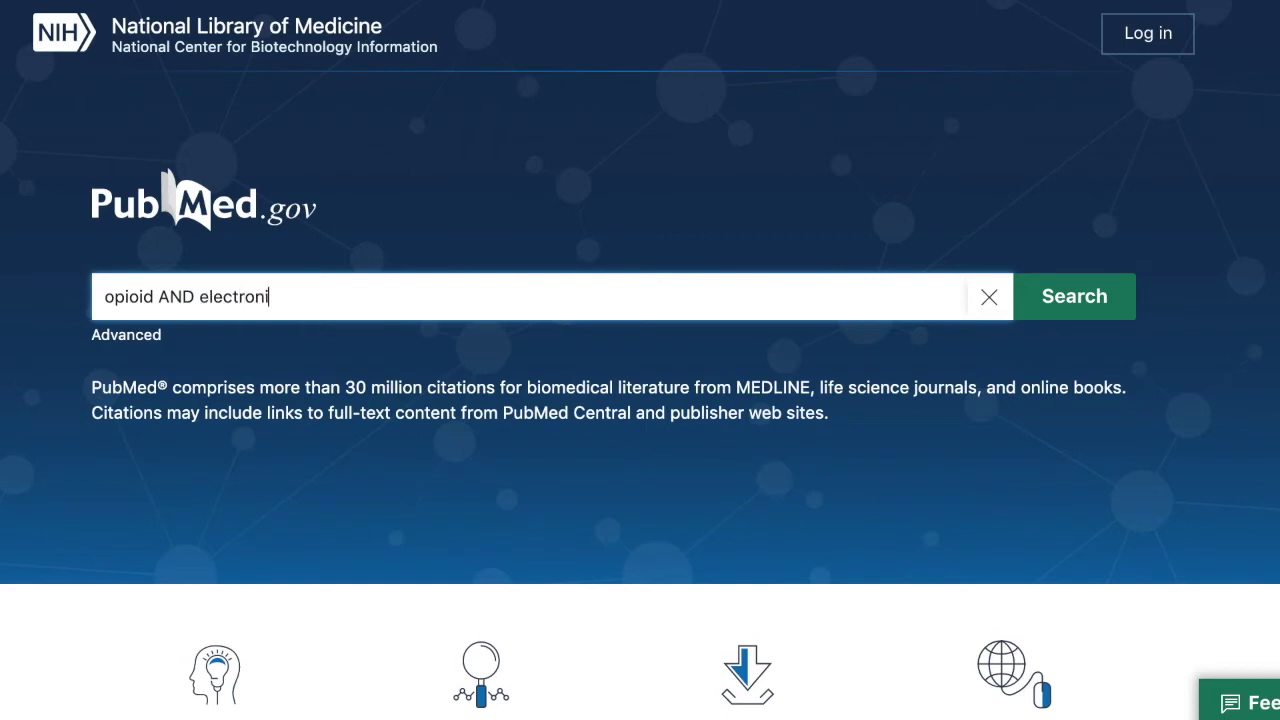
click(1095, 305)
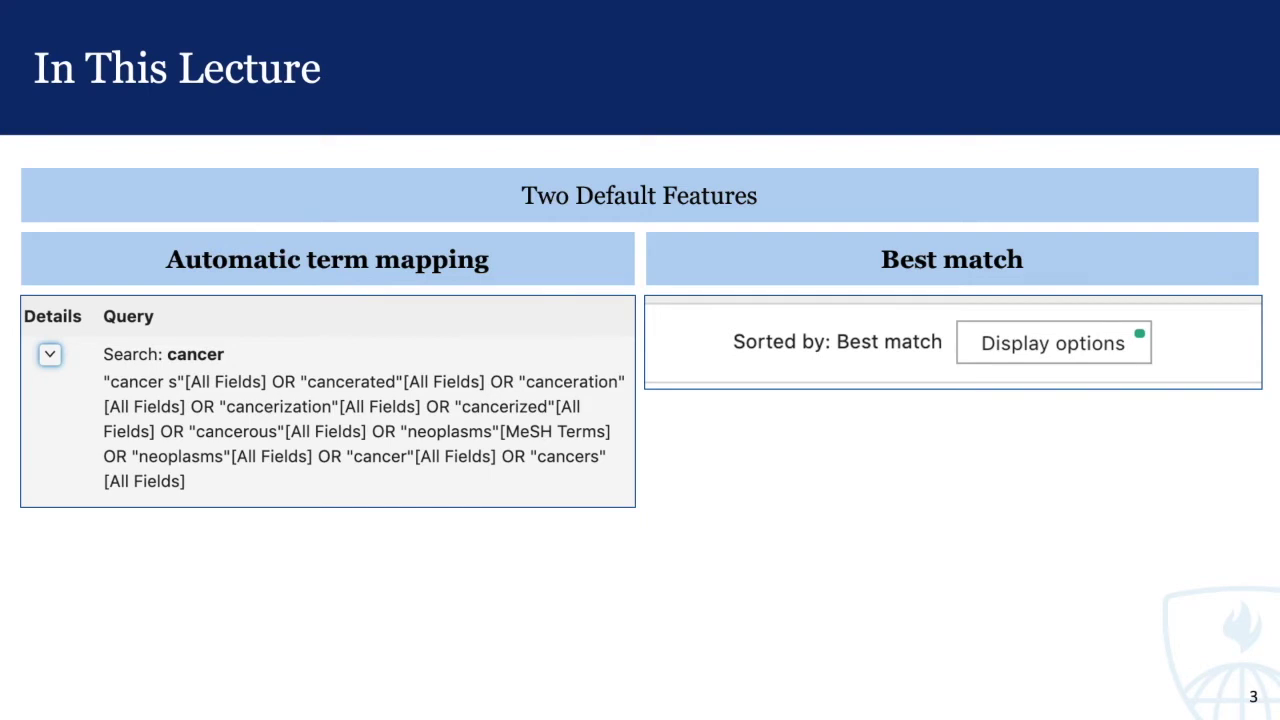
- Advance past Search Scenario—1 and Search Scenario—2 to the Automatic Term Mapping slide
key(Right)
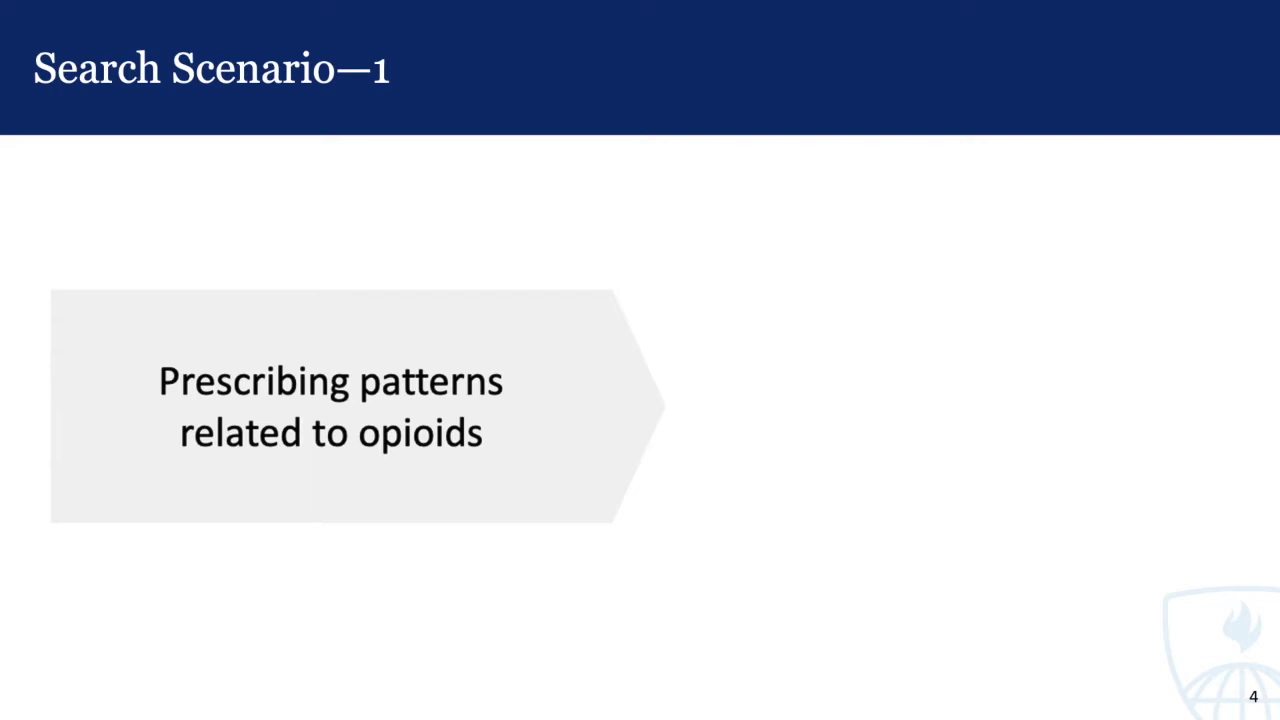
key(Right)
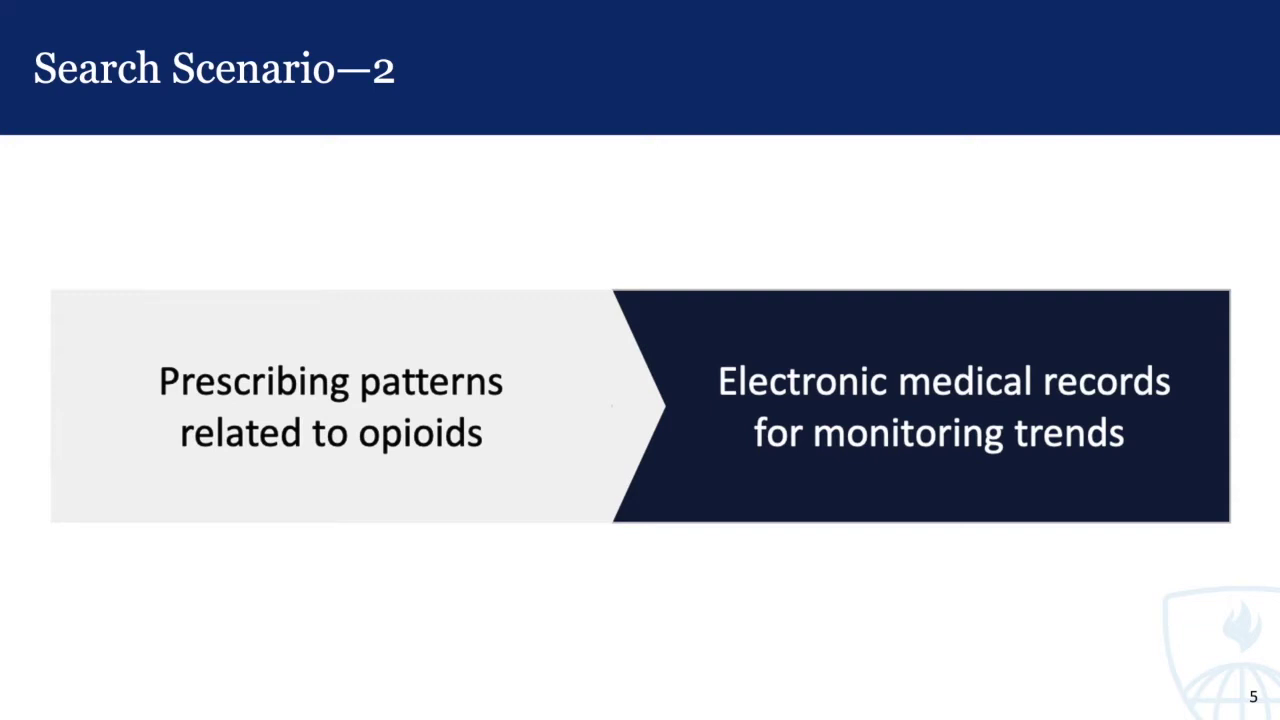
key(Right)
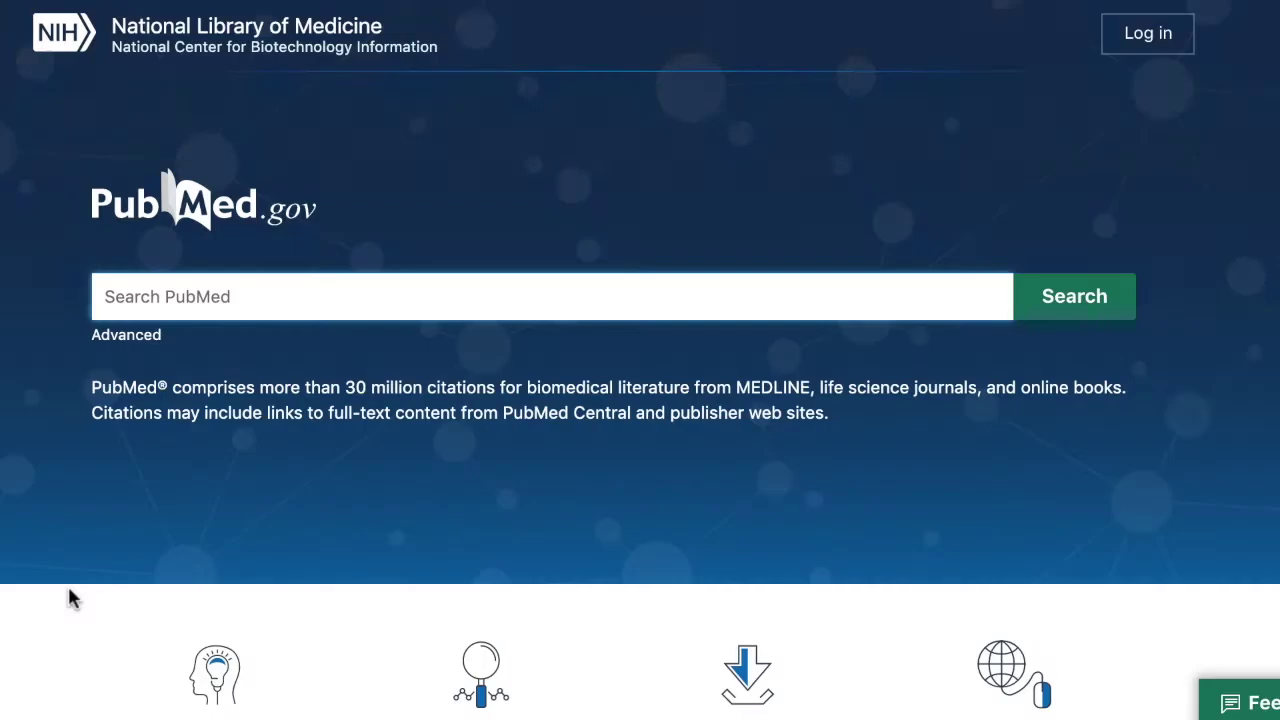
- Search 'opioids', then add 'AND prescribing patterns' and 'AND electronic medical records' for 121 results
text(opioi)
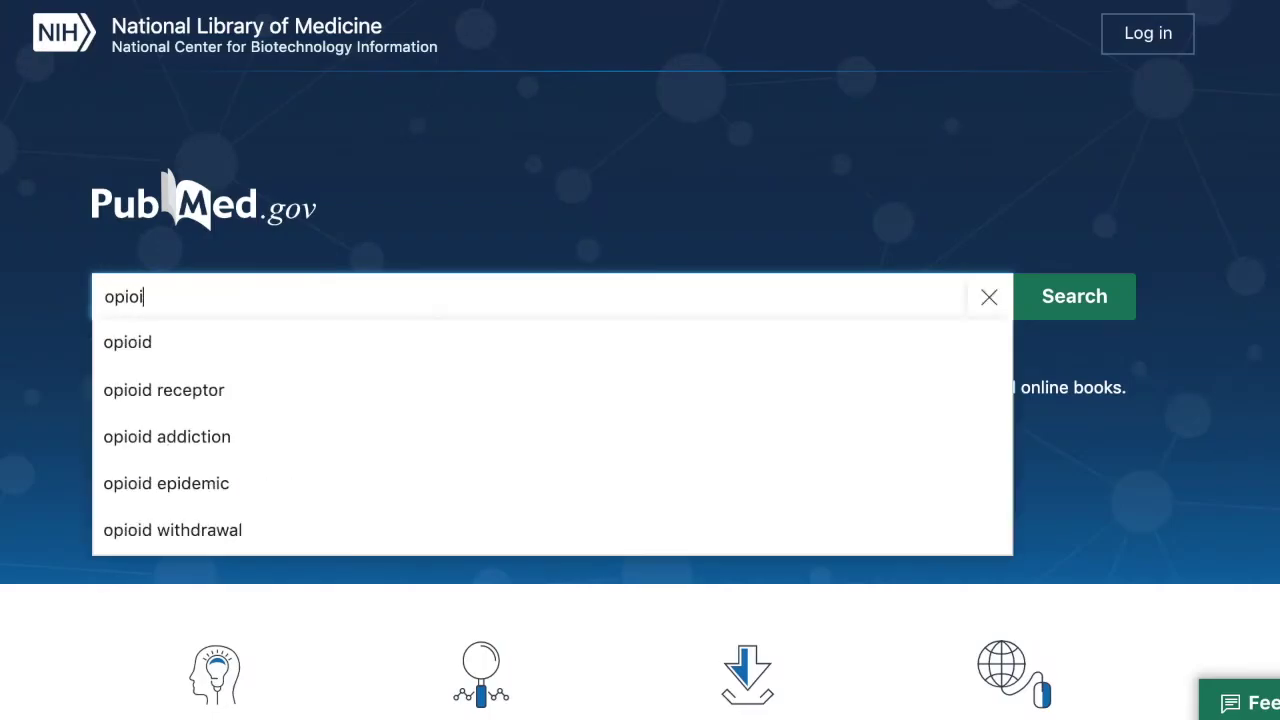
text(ds)
key(Return)
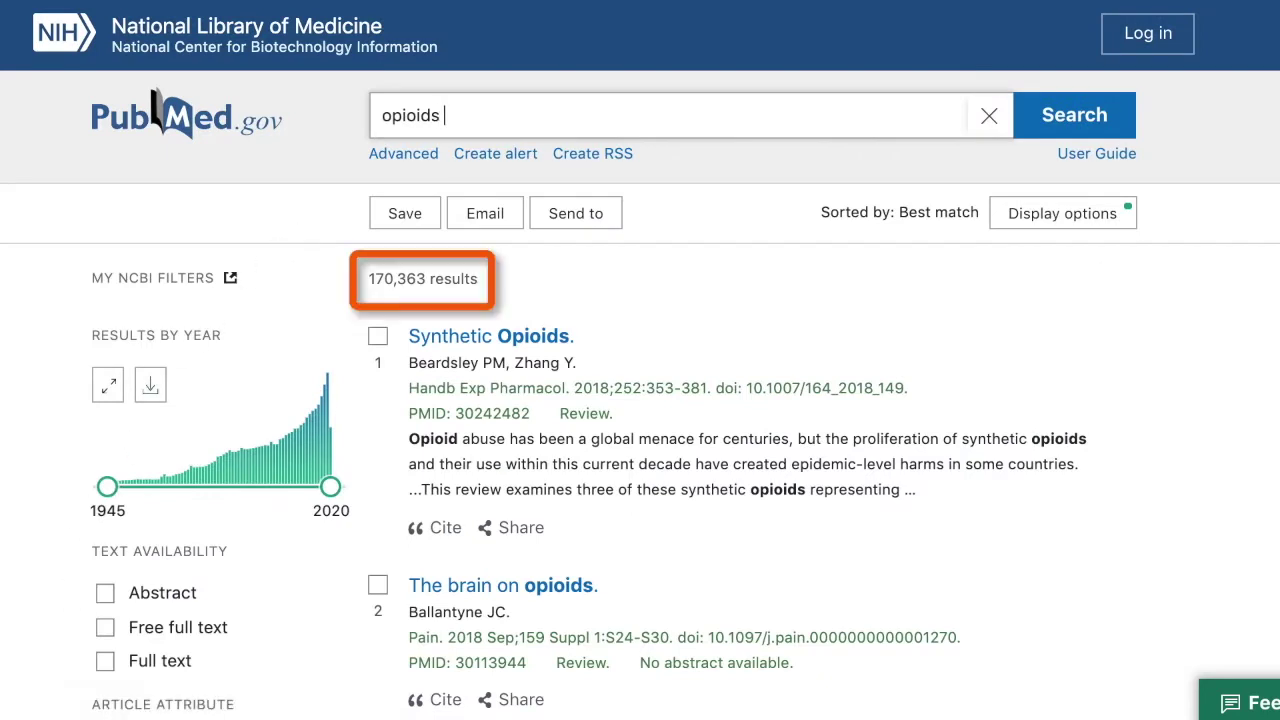
text(AND prescribing patterns)
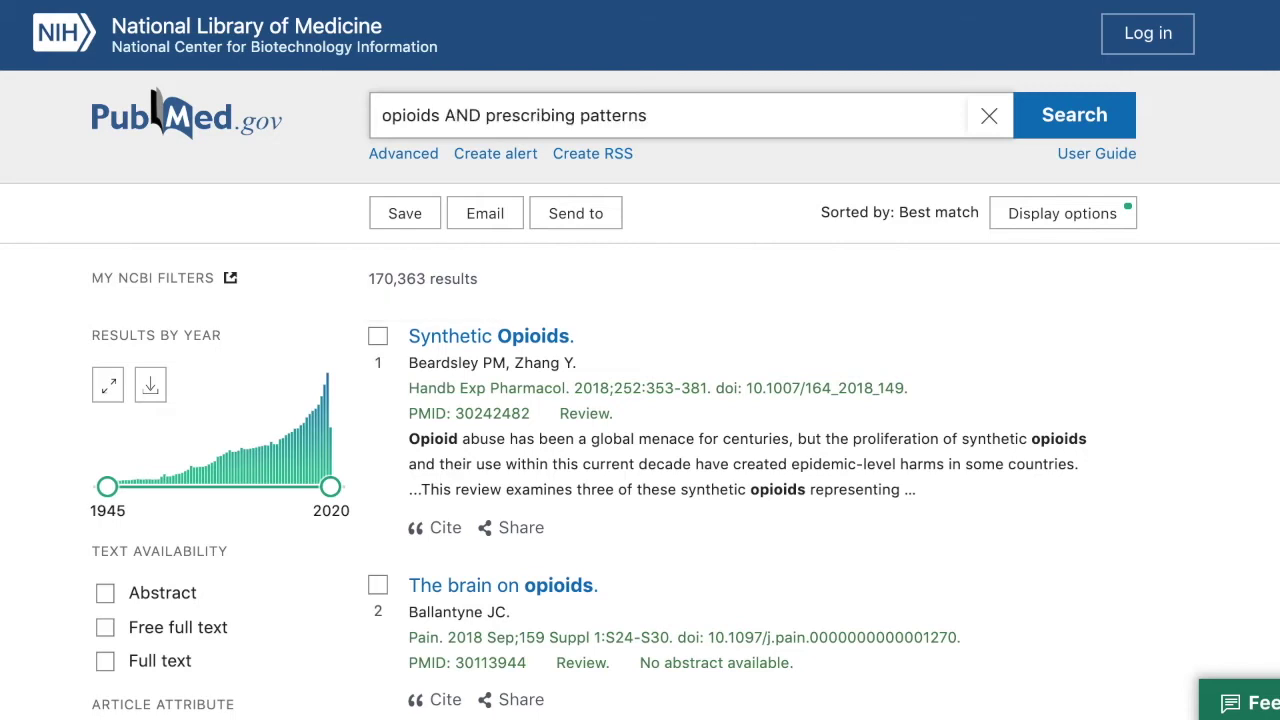
key(Return)
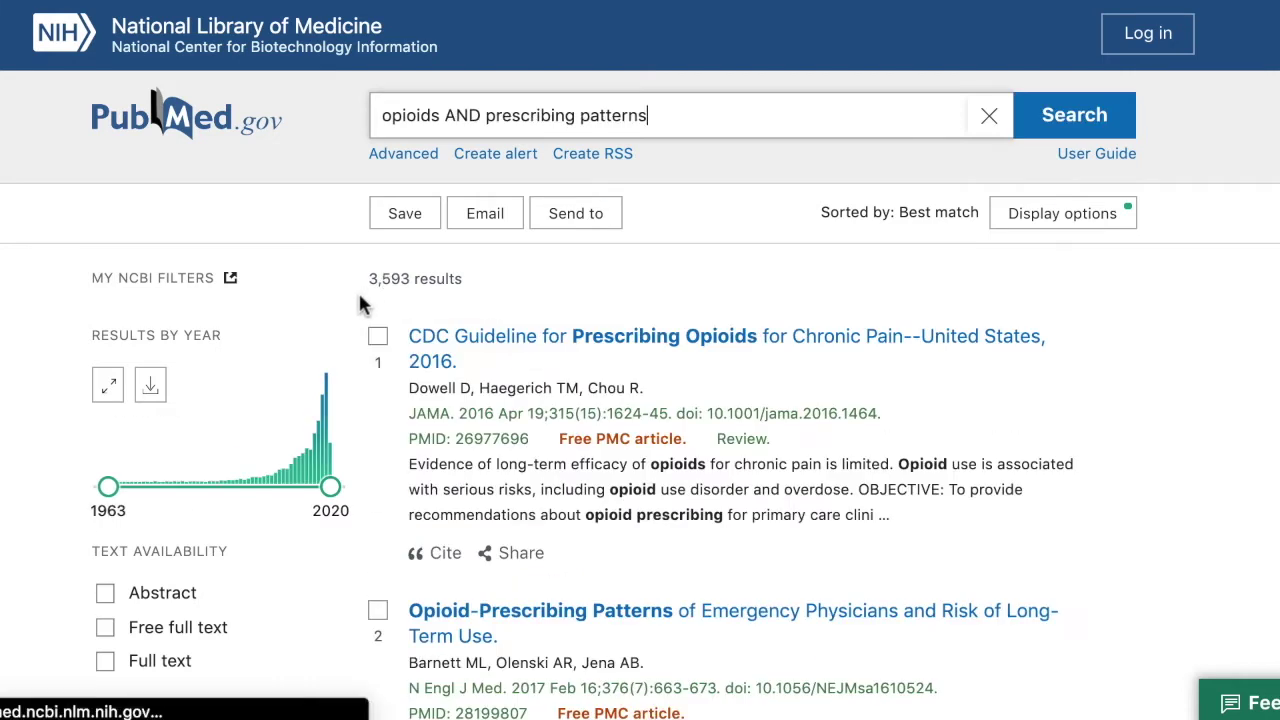
text(AND electronic medical records)
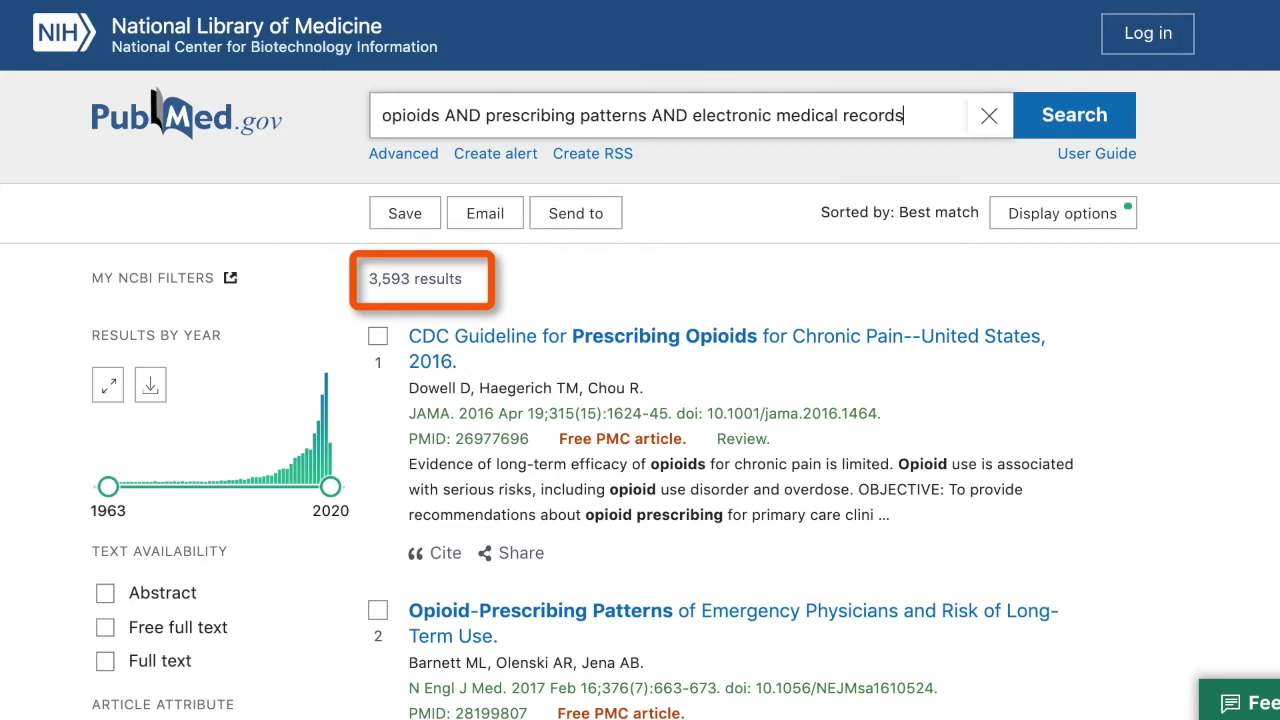
key(Return)
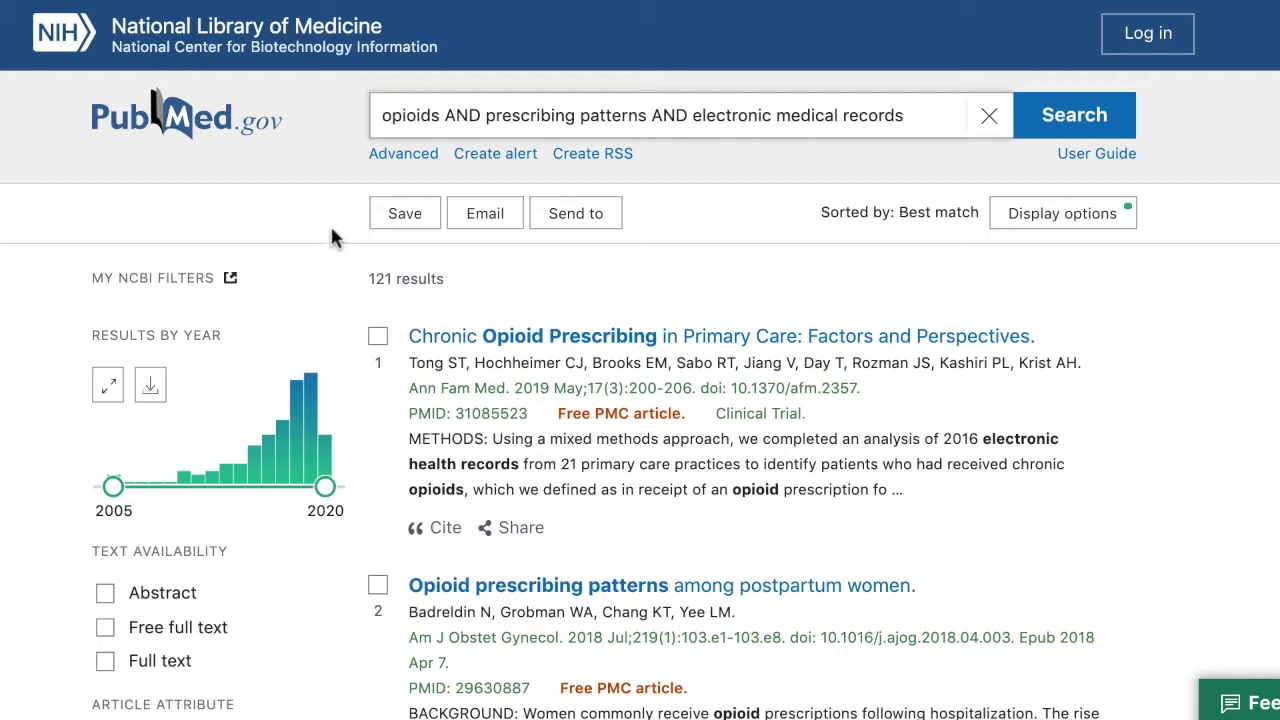
- In the Advanced search history, expand Details for search #4 to show its full translation
click(384, 163)
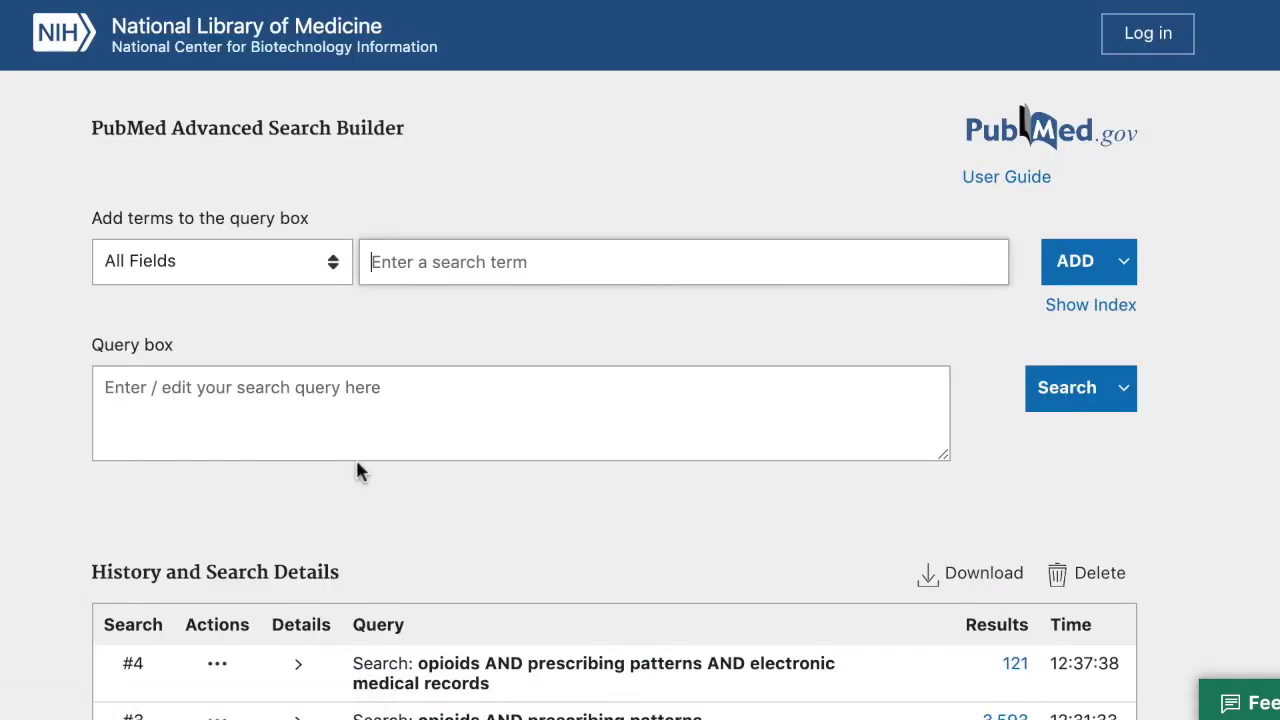
scroll(360, 472, down, 5)
scroll(360, 472, down, 1)
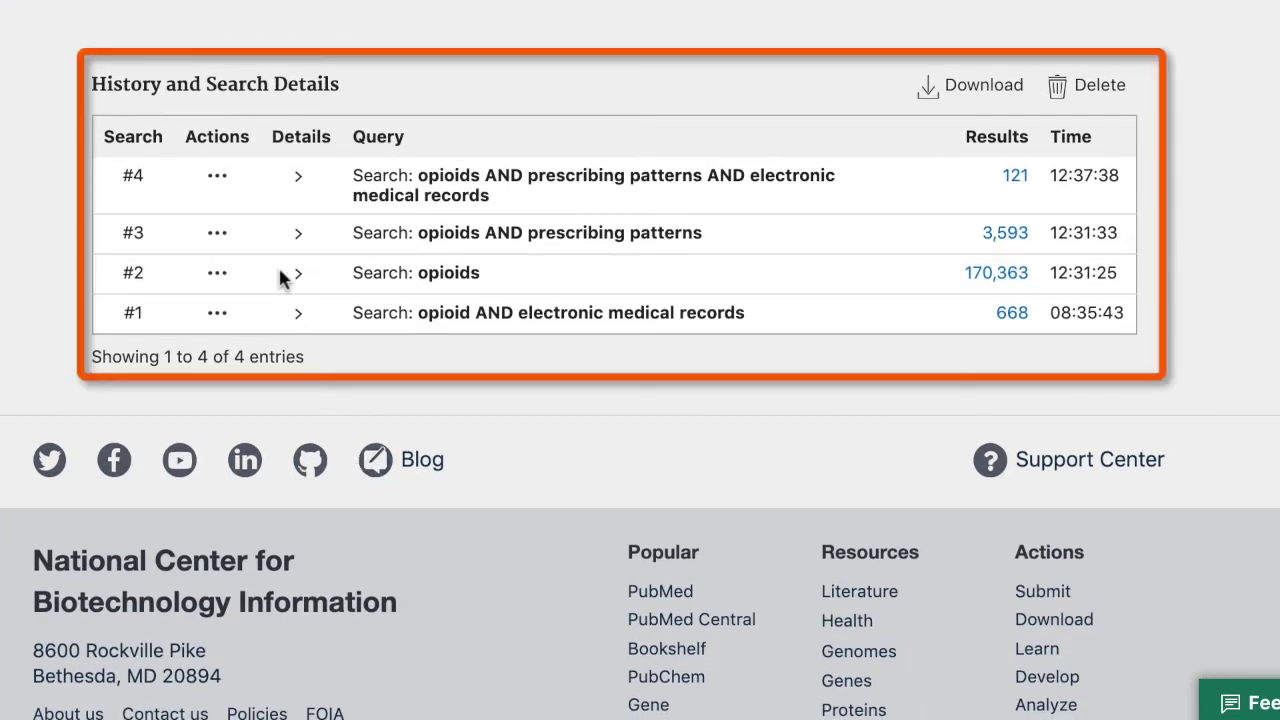
click(298, 176)
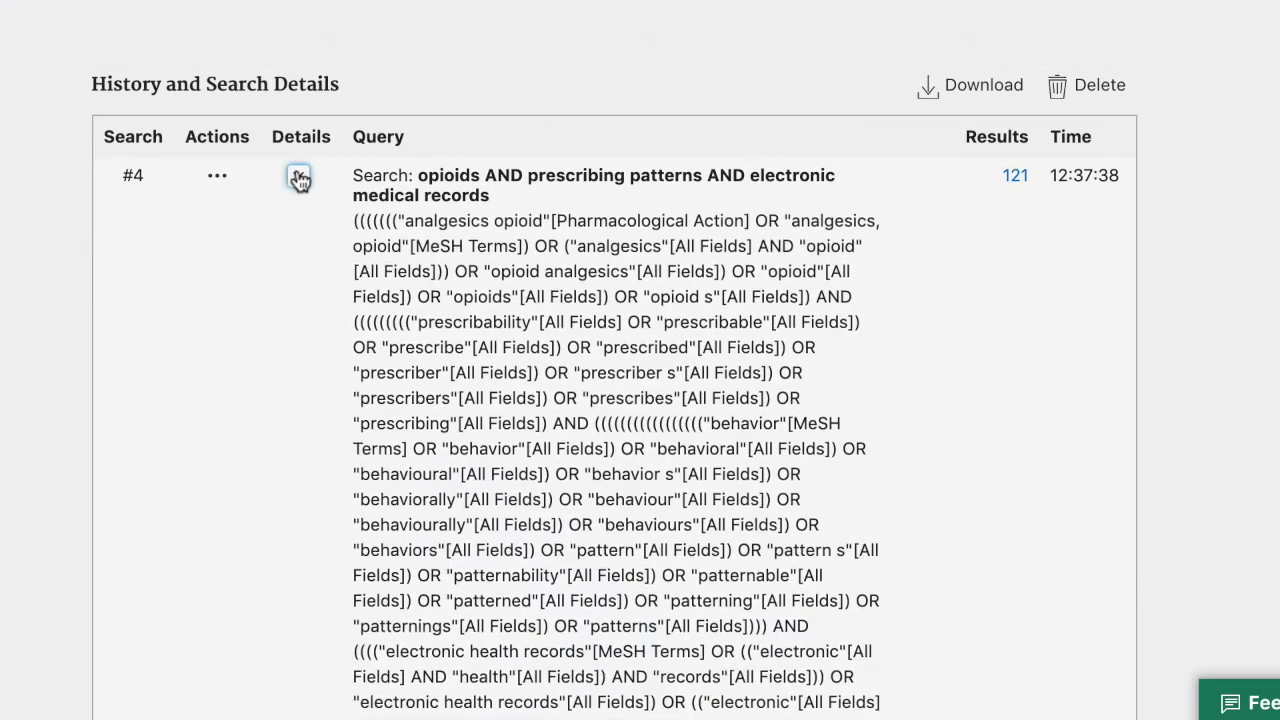
scroll(247, 462, down, 1)
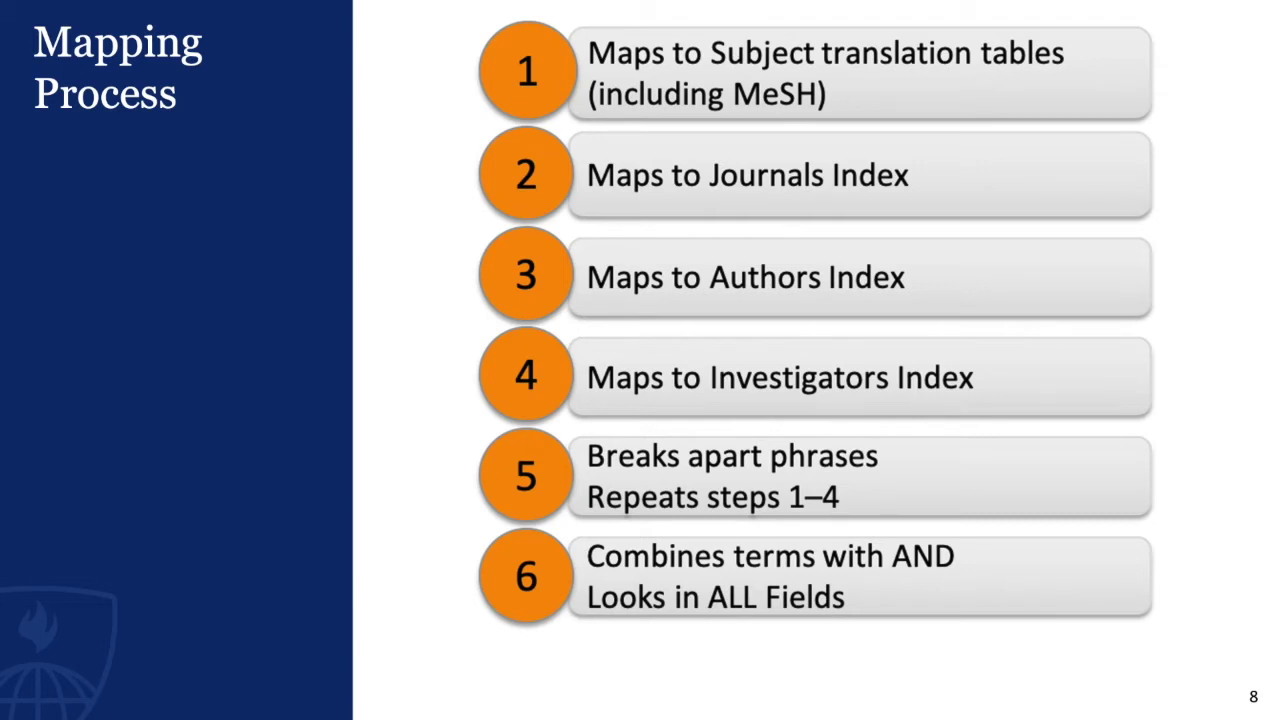
- Advance to the subject translation tables slide
key(Right)
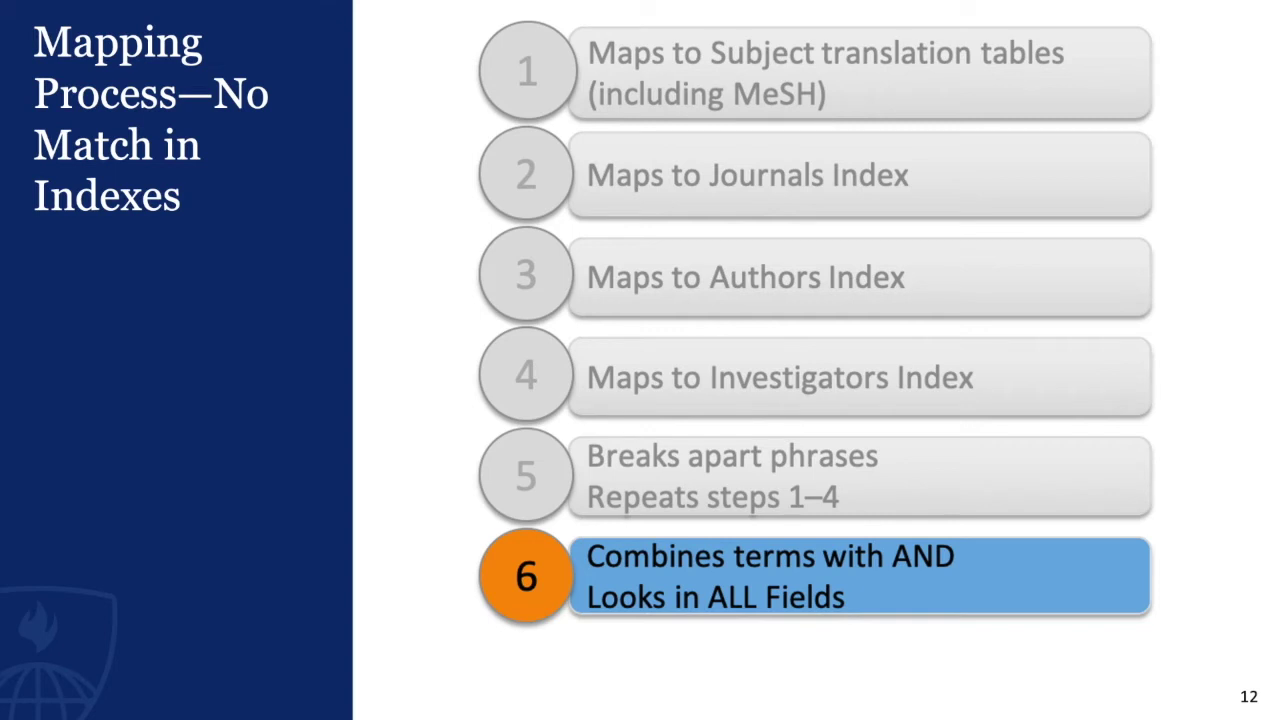
- Advance to the Mapping Process—Additional Terms slide
key(Right)
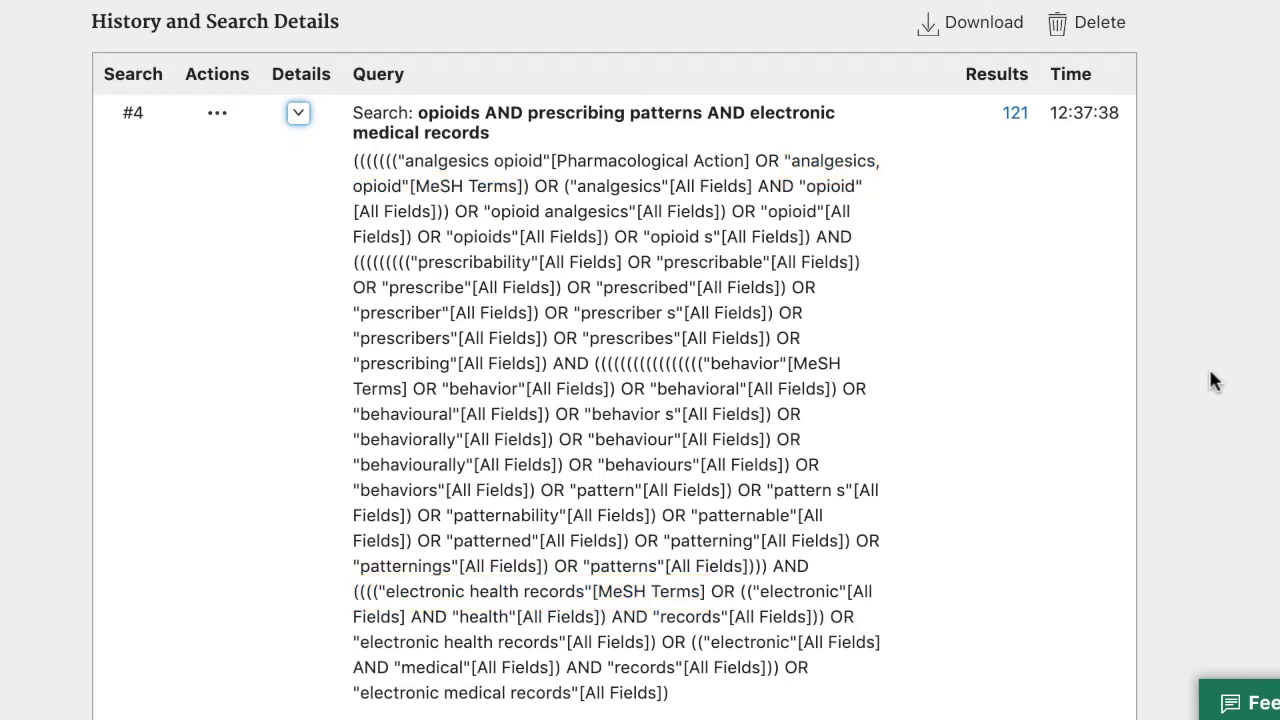
- From the PubMed home page, search 'emr' and return to the Advanced search history
scroll(210, 307, up, 10)
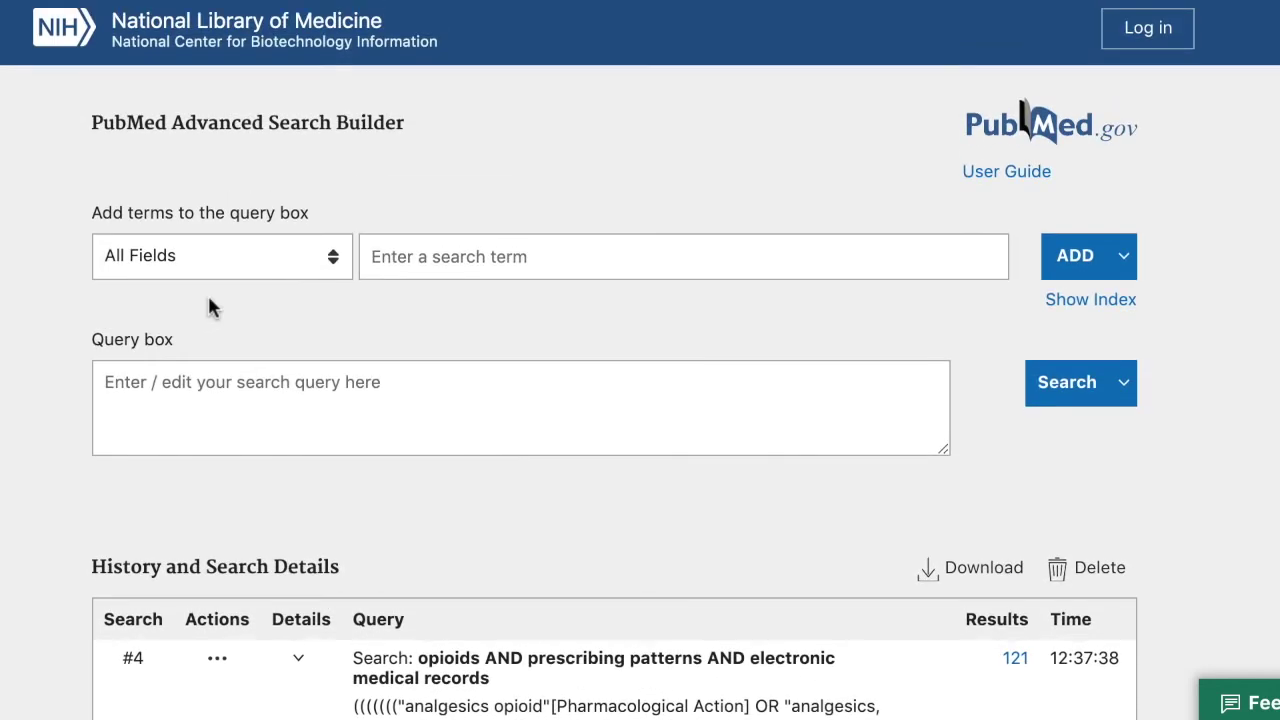
click(1066, 132)
text(emr)
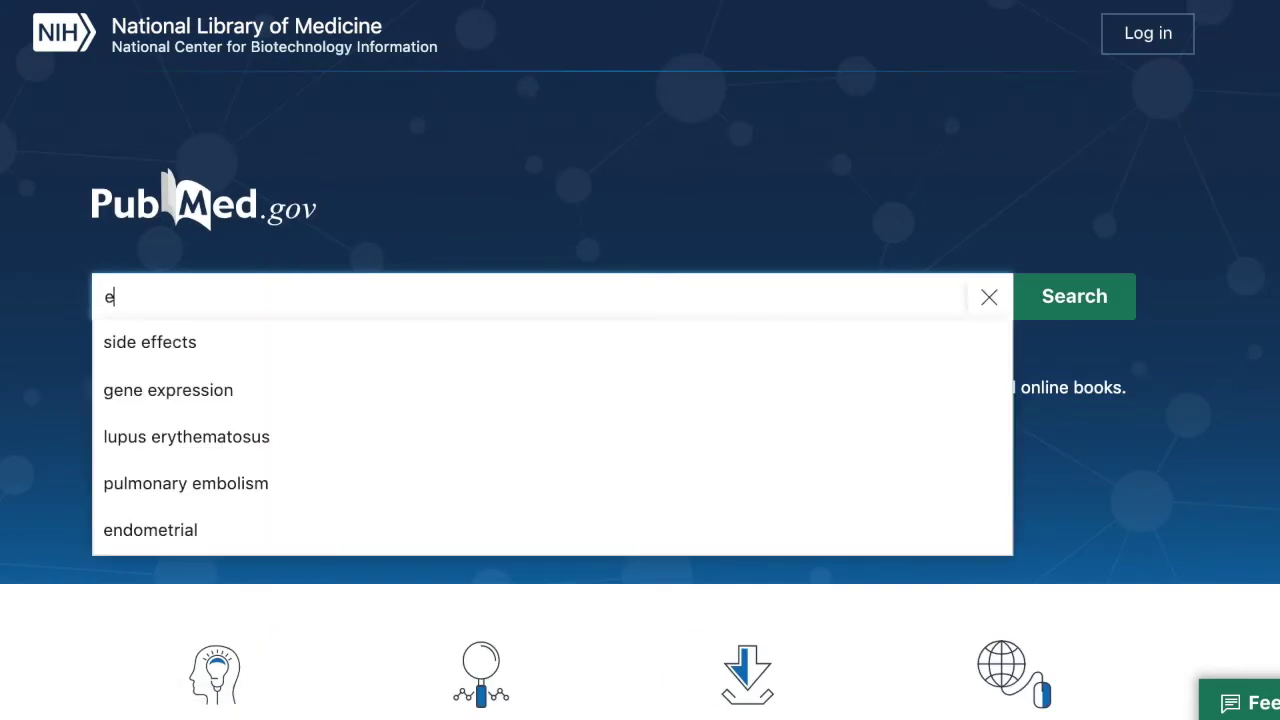
click(1085, 325)
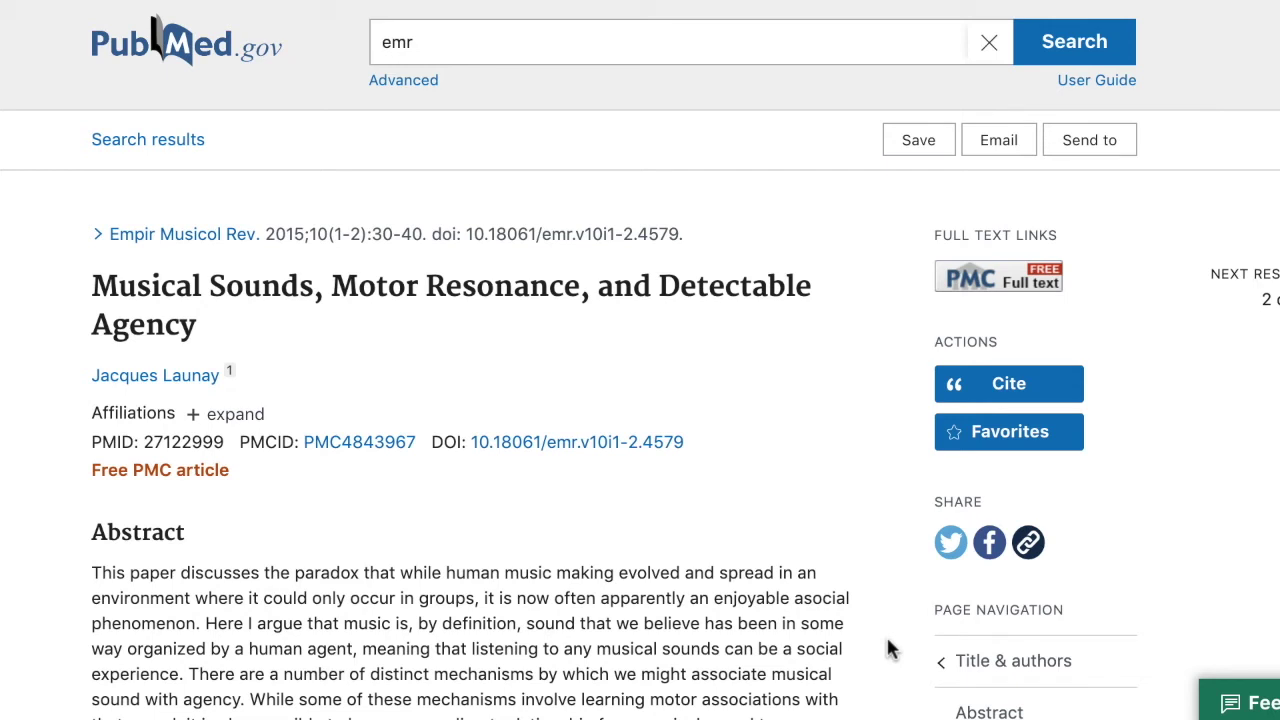
click(398, 82)
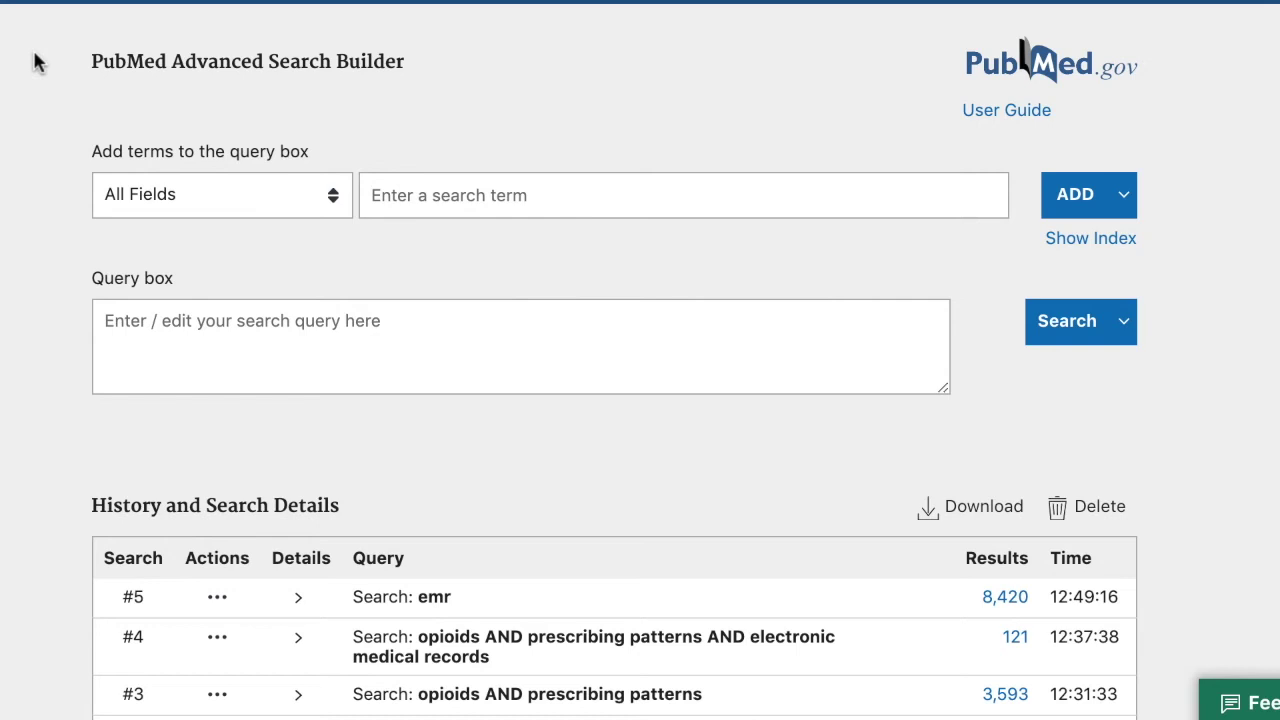
- Expand search #5's Details to show emr mapped to Empir Musicol Rev, then collapse it
click(298, 597)
scroll(217, 631, down, 3)
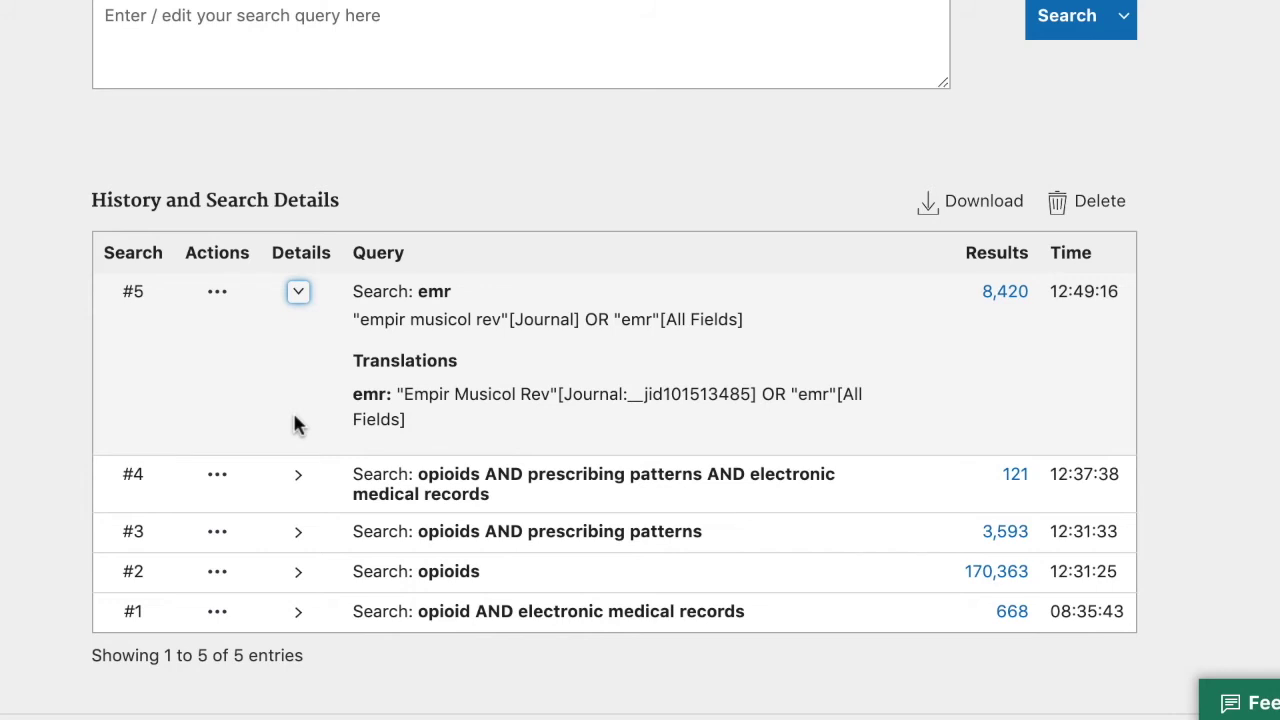
click(298, 291)
- Add 'nursing' to the search history via Add to History and expand its details
click(106, 60)
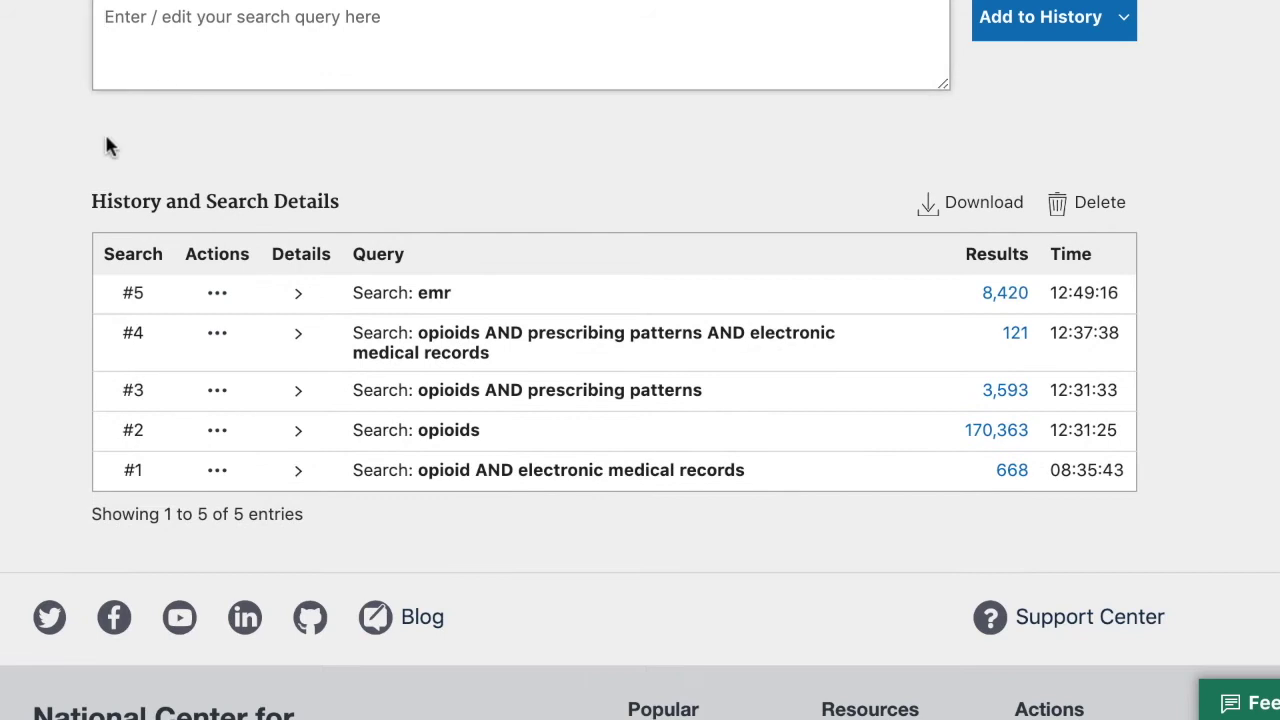
text(nursing)
click(1124, 17)
click(1060, 20)
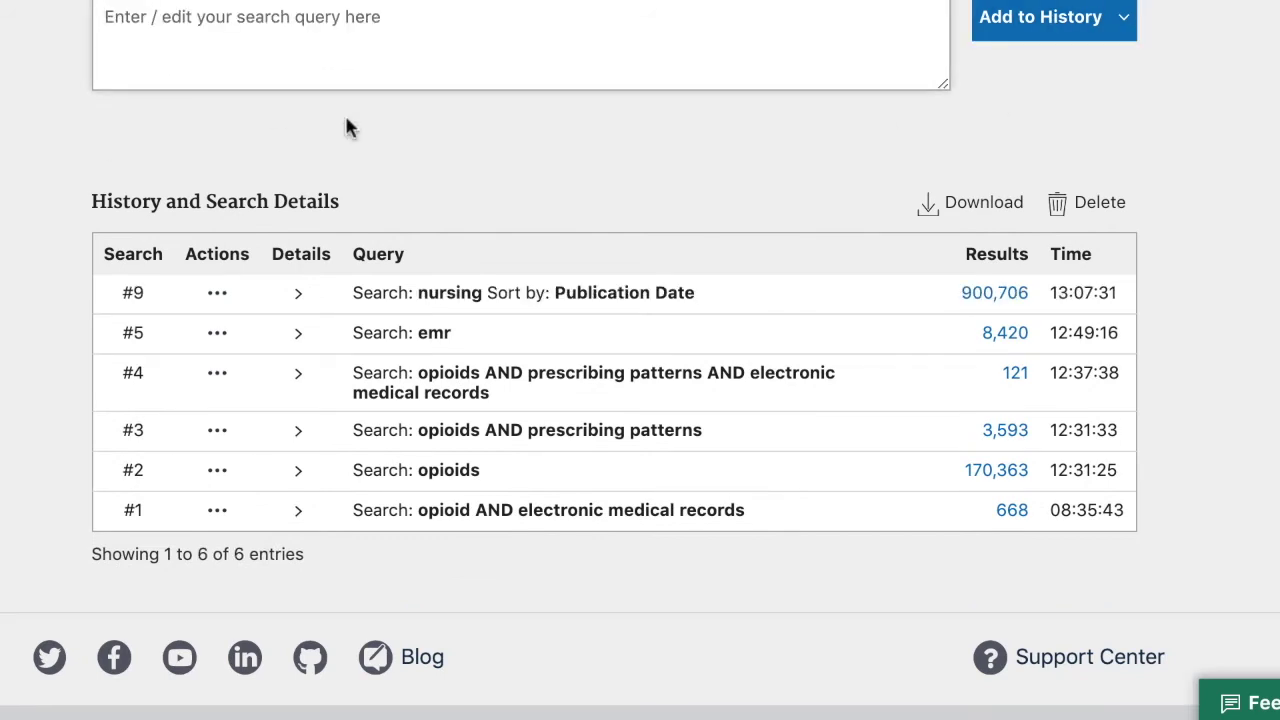
click(298, 293)
scroll(222, 509, down, 2)
scroll(222, 509, down, 1)
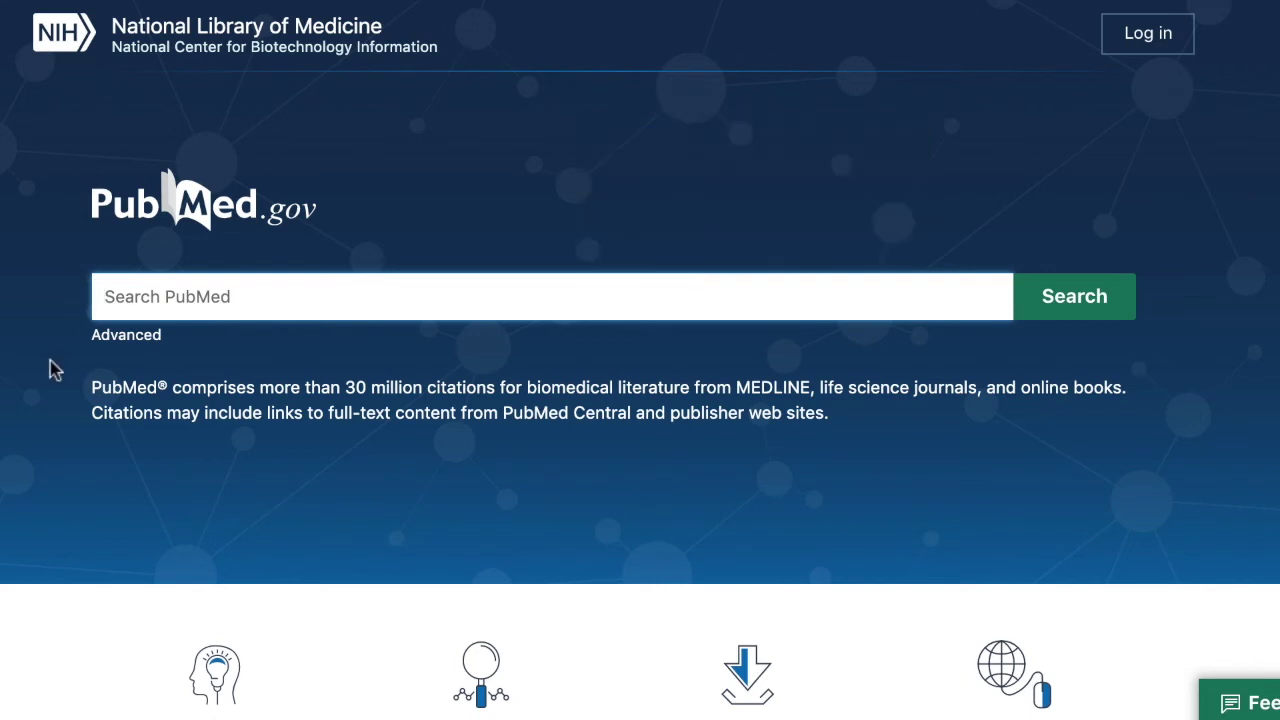
- Search the quoted phrase "electronic medical records"
text(electronic medical records)
key(Home)
text(")
key(End)
text(")
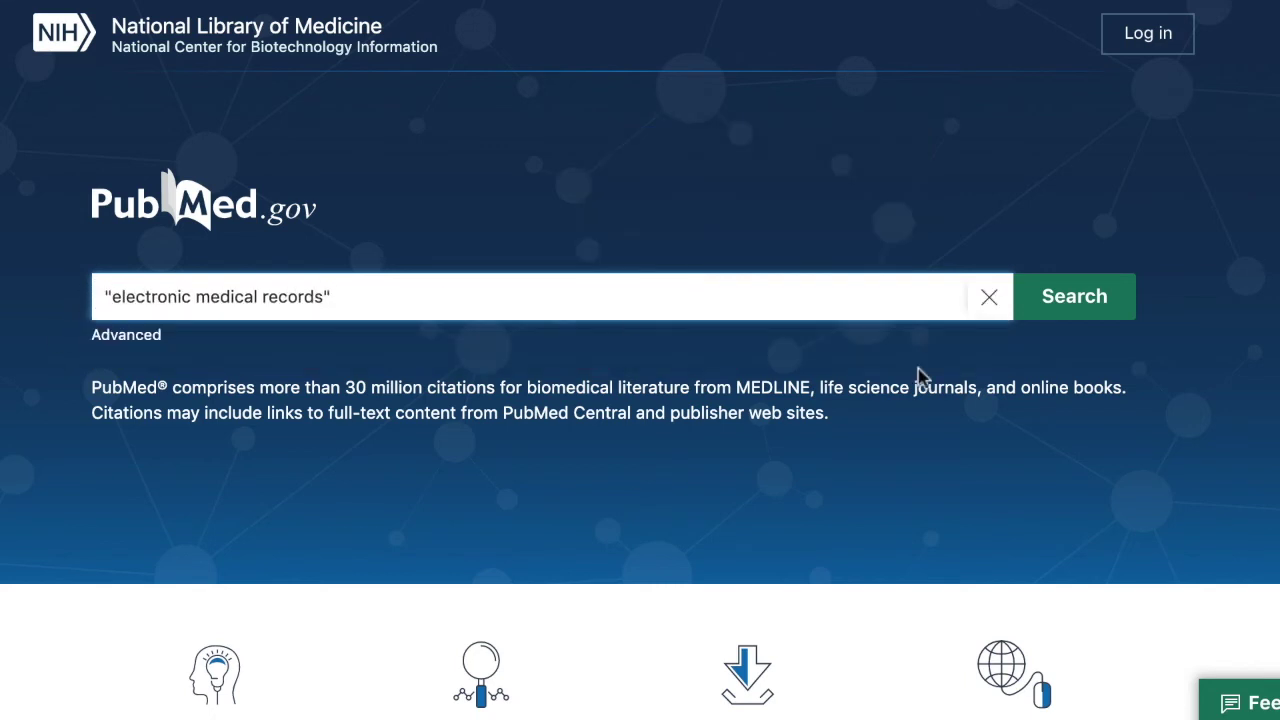
click(1077, 300)
- In the Advanced search history, expand the Details of searches #14, #17 and #18
scroll(480, 148, up, 3)
click(402, 152)
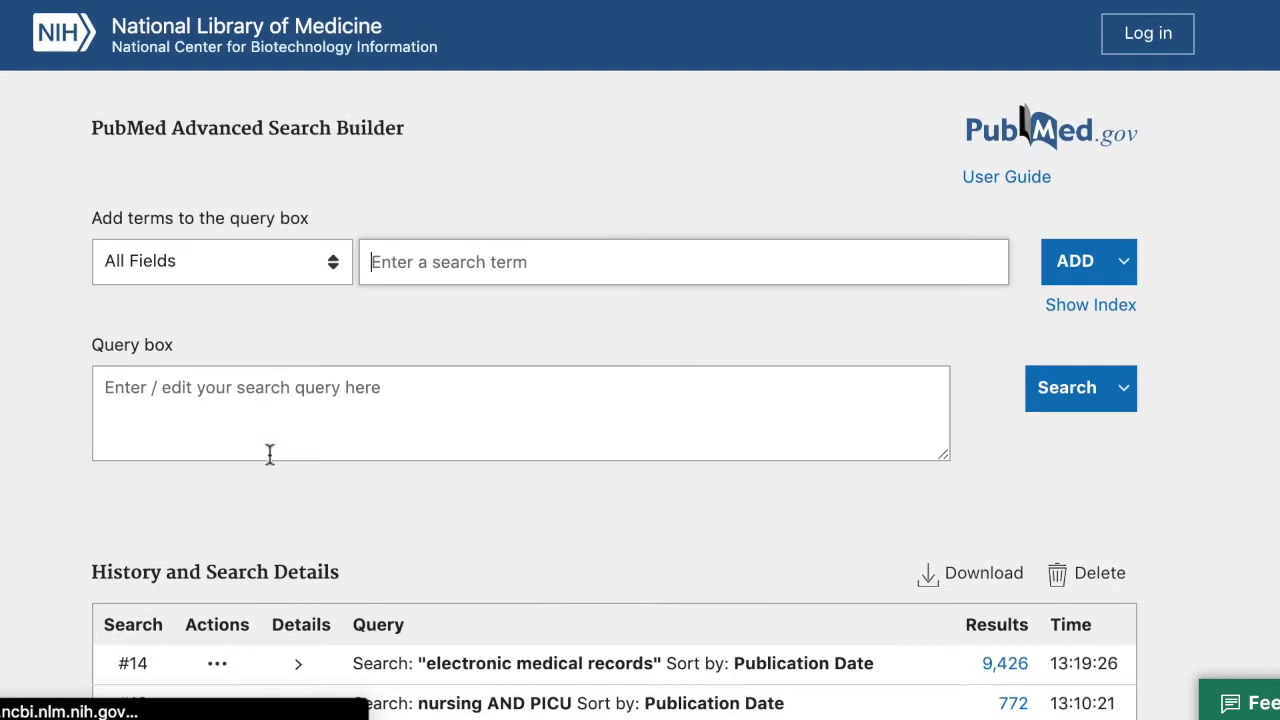
scroll(269, 451, down, 5)
click(297, 423)
scroll(150, 510, down, 4)
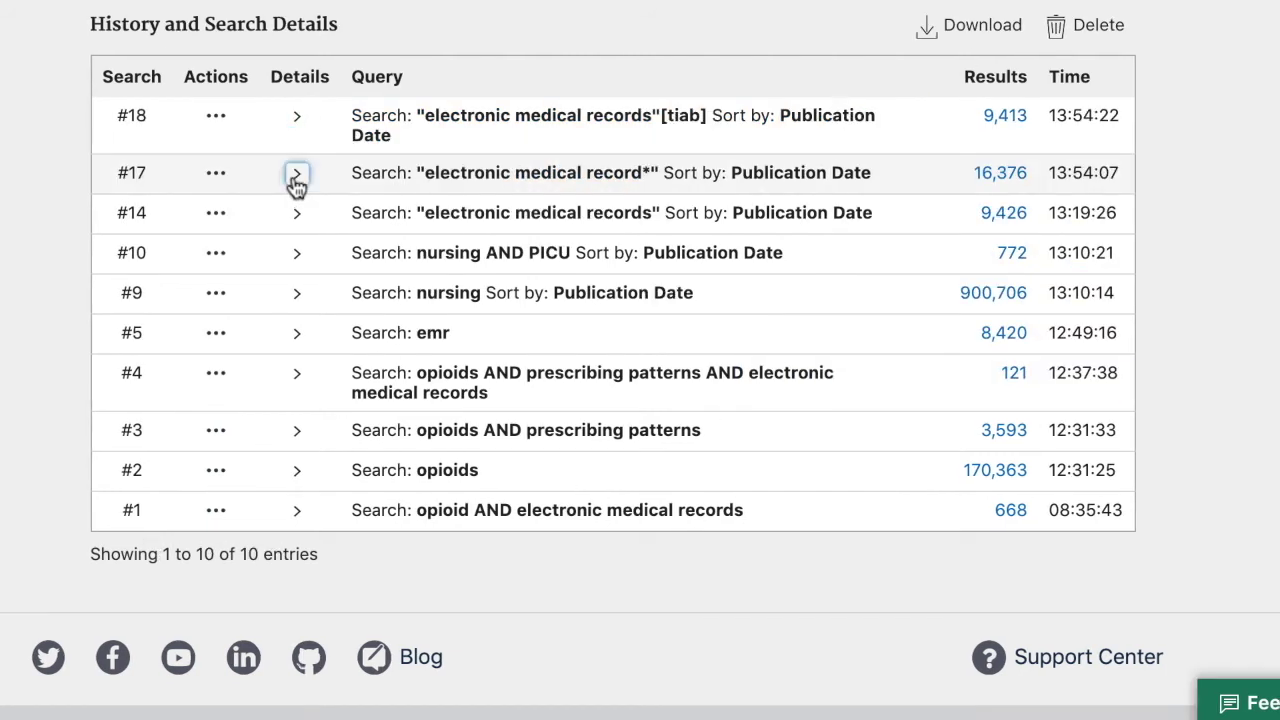
click(294, 174)
click(294, 120)
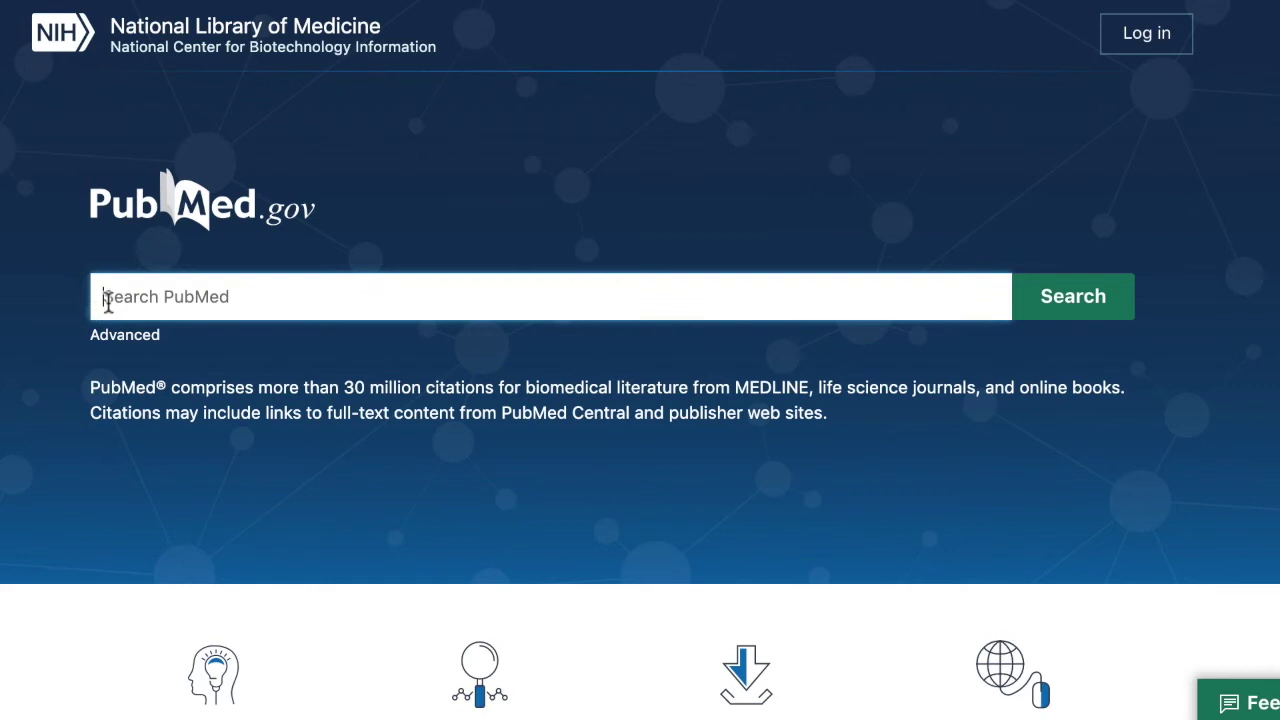
- Run the pasted [tiab]-tagged search for electronic medical record*, opioid* and prescribing pattern*
text("electronic medical record*"[tiab] AND opioid*[tiab] AND "prescribing pattern*"[tiab])
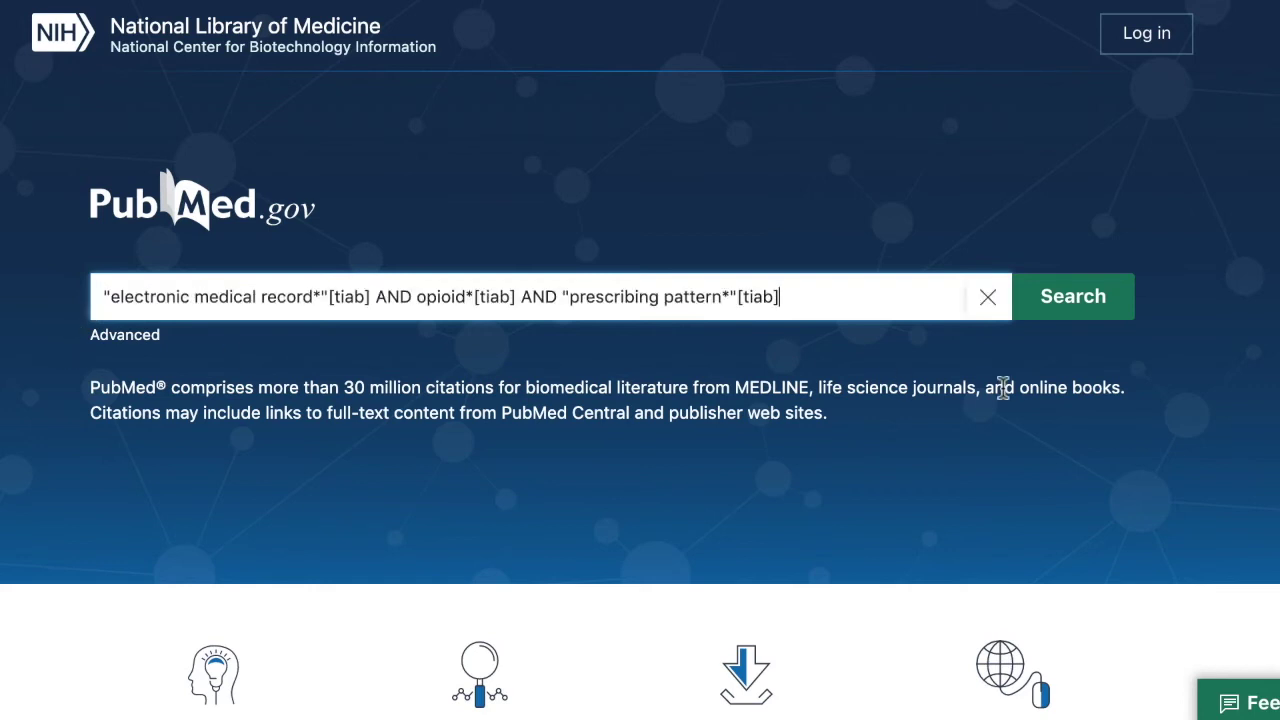
click(1073, 318)
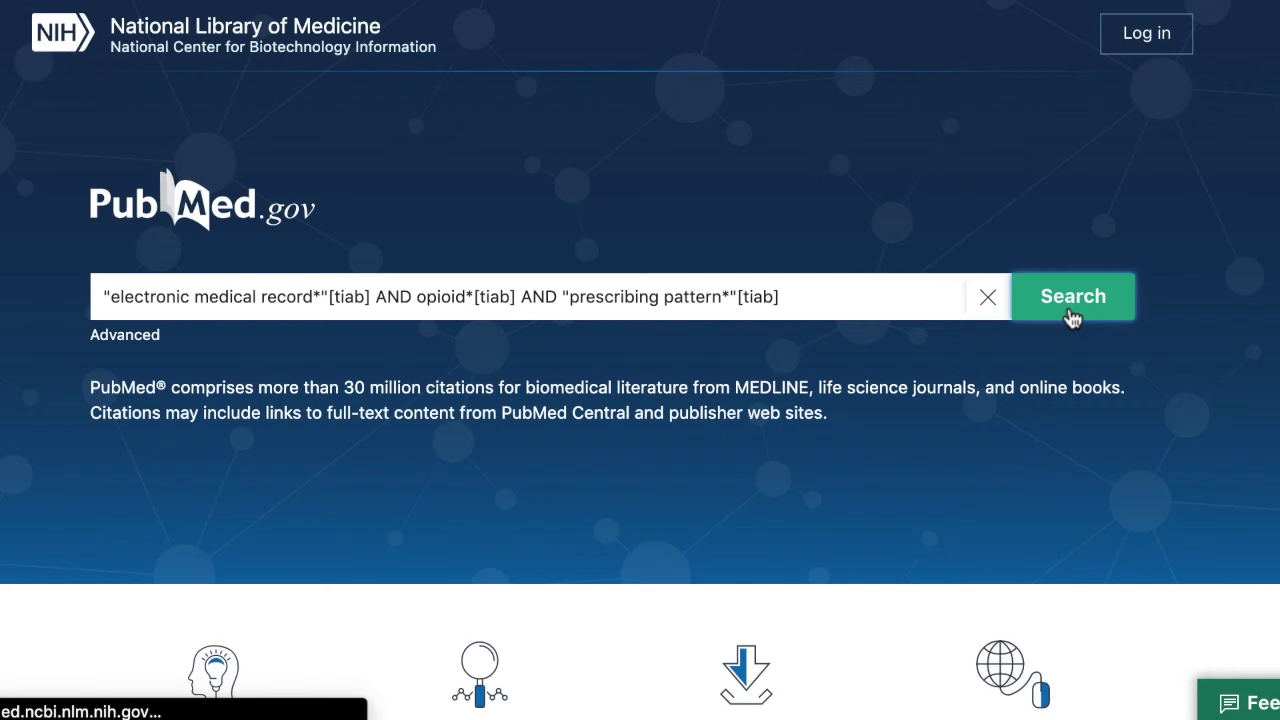
click(1072, 297)
- Show the details of search #22 in the Advanced search history
click(404, 159)
scroll(50, 492, down, 3)
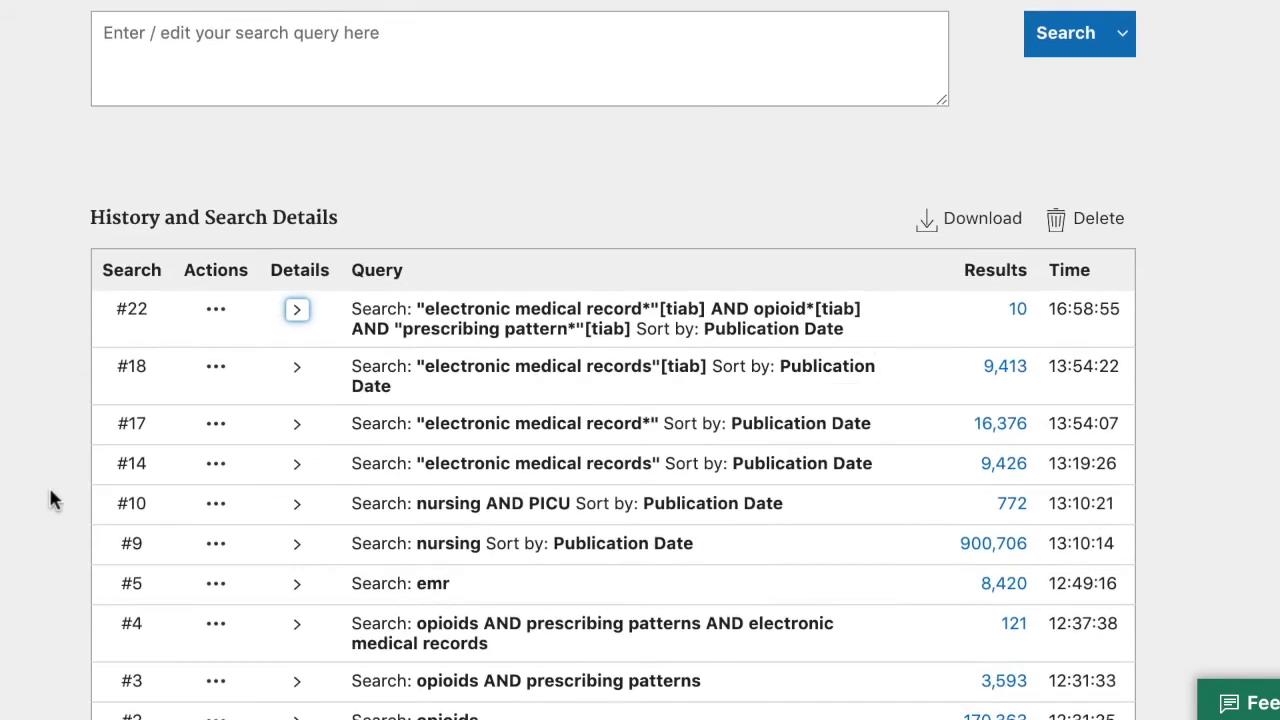
scroll(50, 492, down, 1)
click(295, 274)
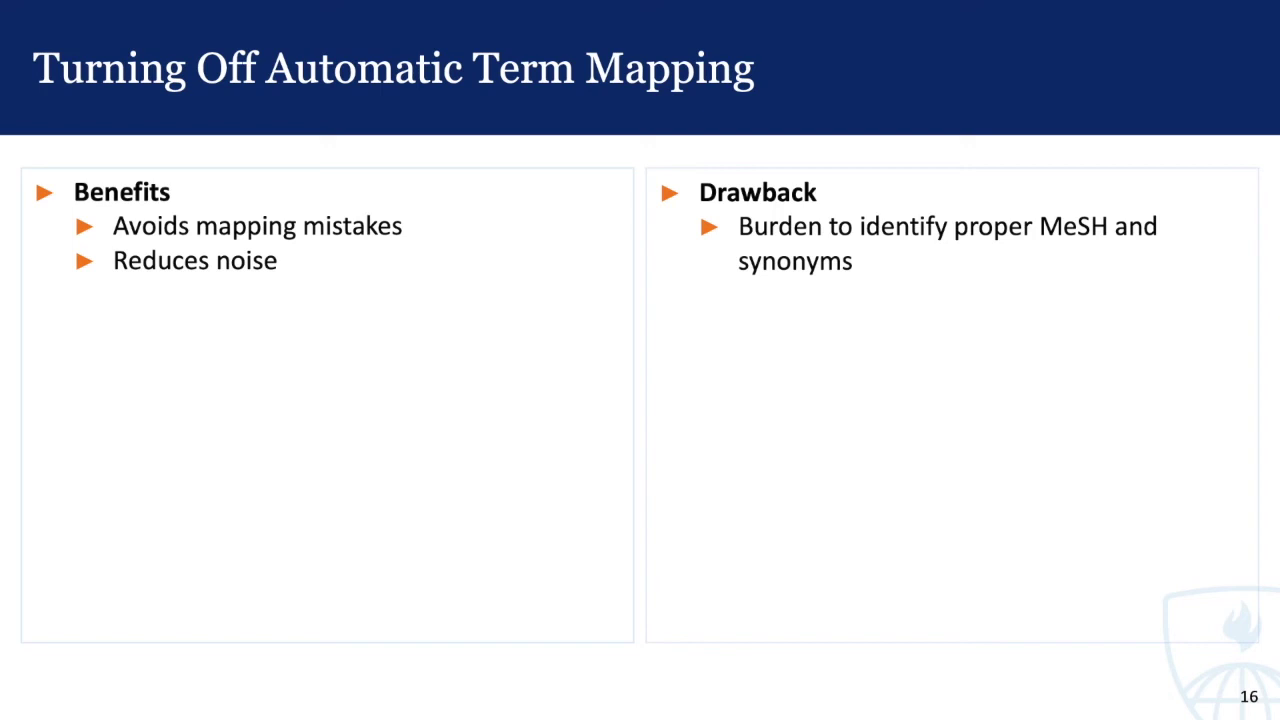
- Advance the slideshow to slide 17, Best Match
key(Right)
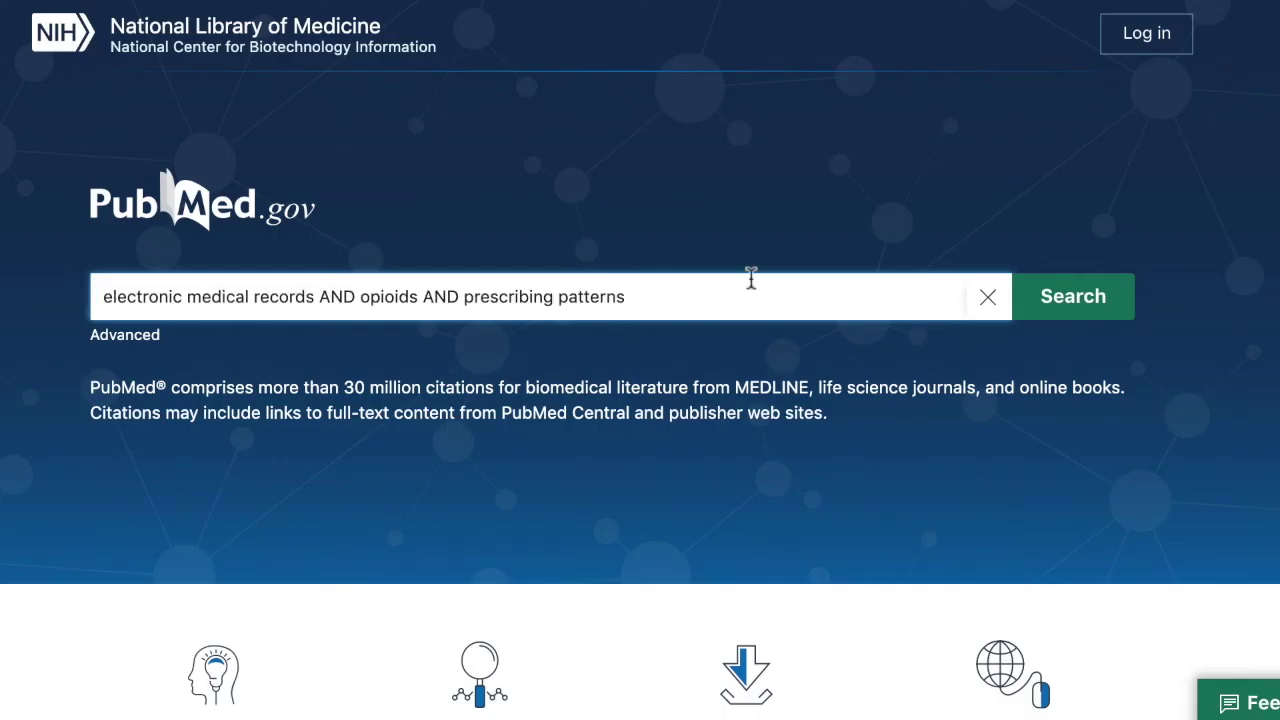
- Search electronic medical records AND opioids AND prescribing patterns and browse the 121 results
click(1047, 308)
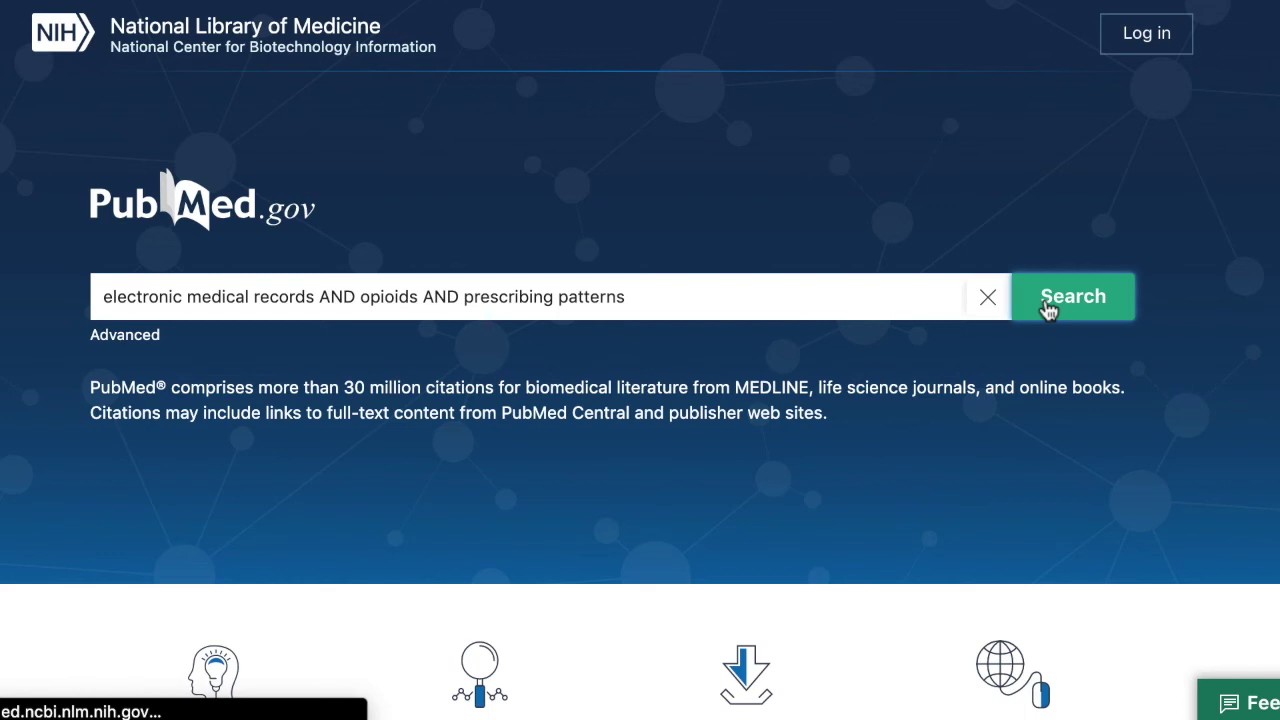
scroll(1075, 560, down, 3)
scroll(1073, 565, down, 1)
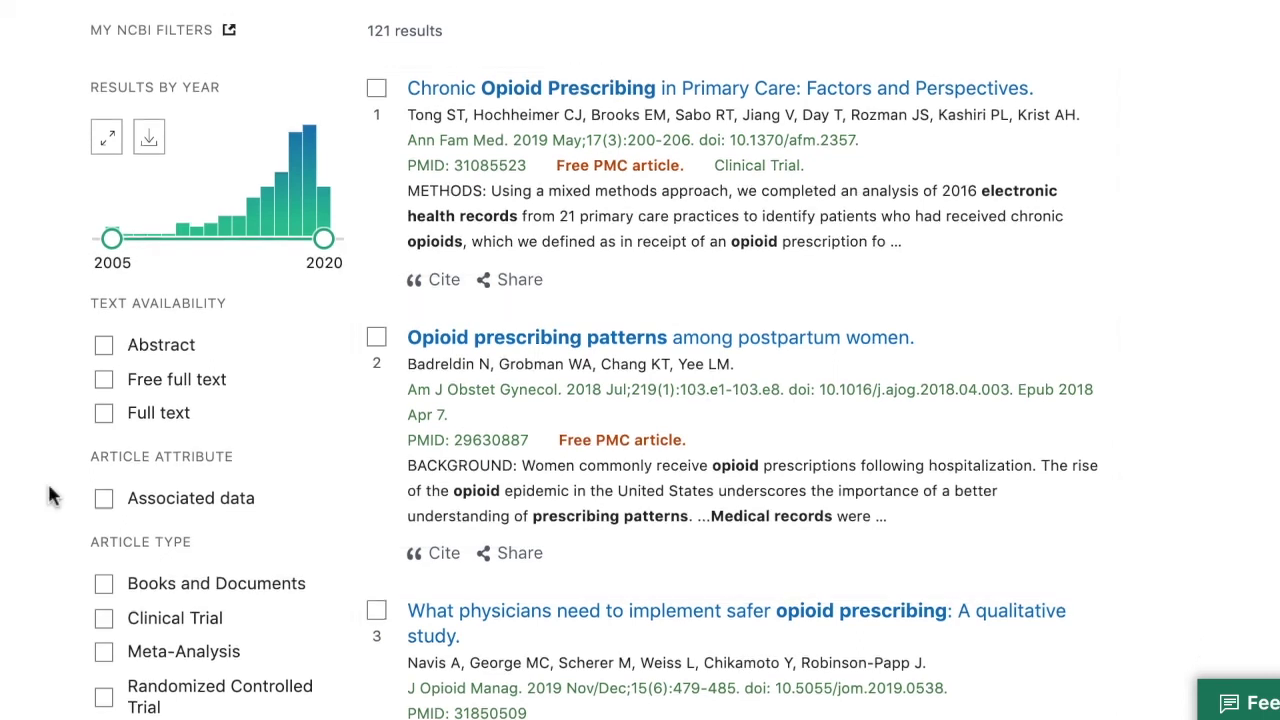
- Scroll the Best match list to result 67, 'Opioid Prescribing Patterns Before Fatal Opioid Overdose'
scroll(49, 490, up, 2)
scroll(48, 486, up, 1)
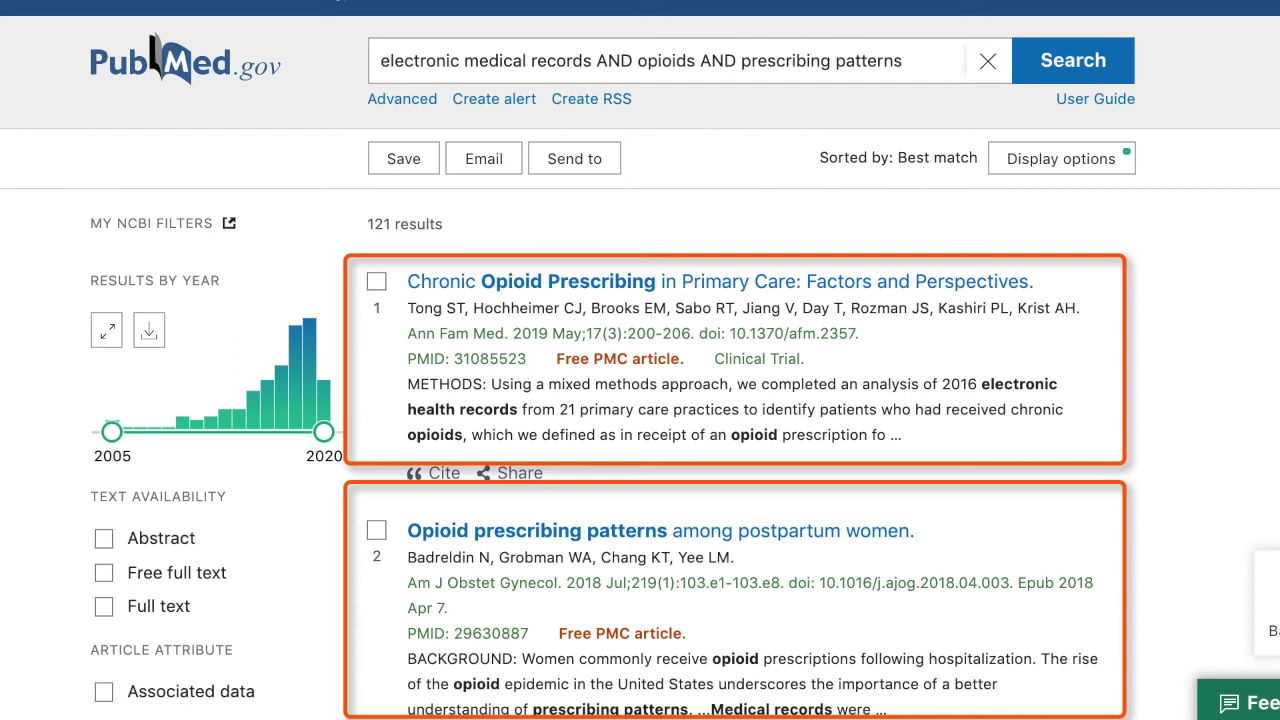
scroll(640, 400, down, 3)
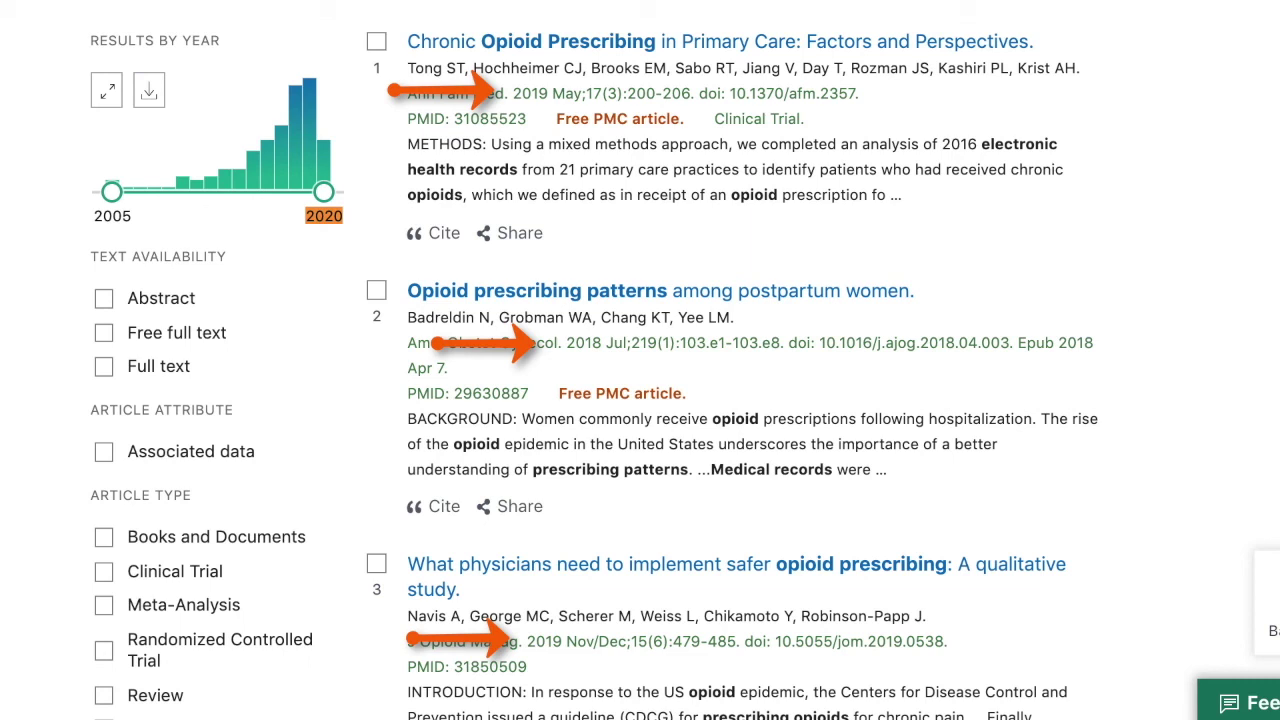
scroll(640, 400, down, 5)
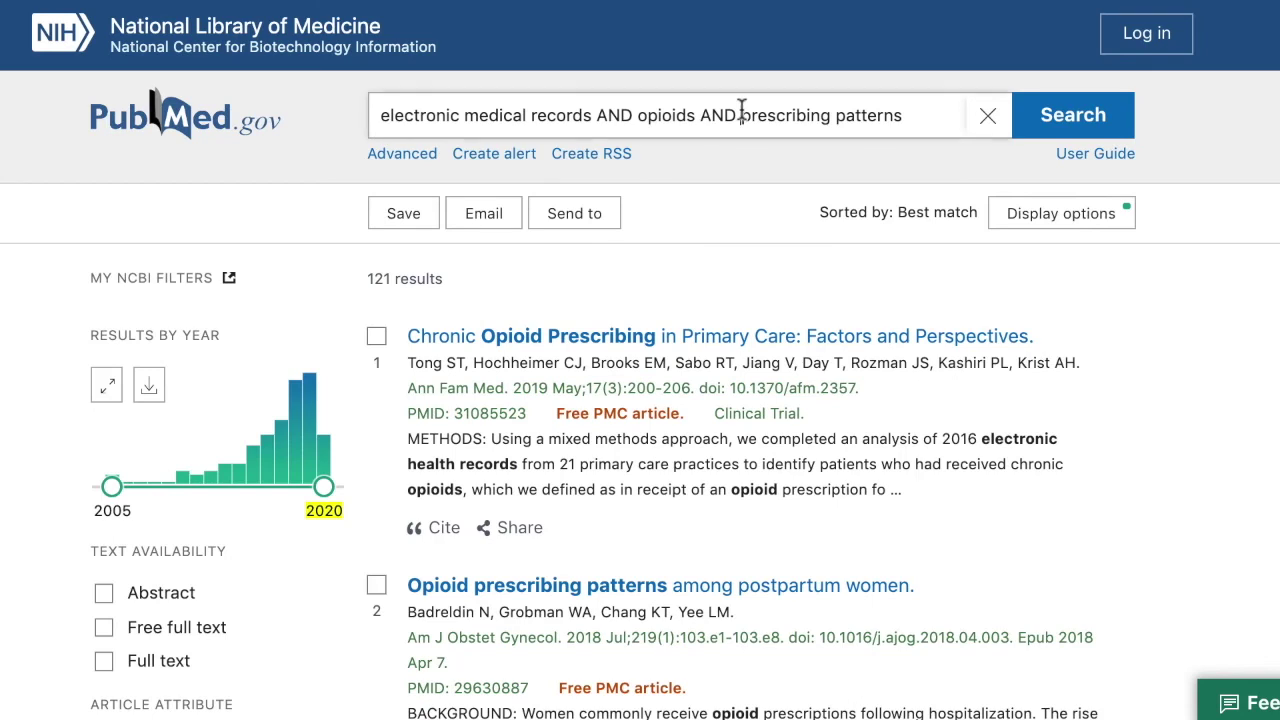
- Change the query to covid 19 AND prescribing patterns and run it, getting 5 results
drag(750, 115, 368, 110)
key(BackSpace)
text(covid)
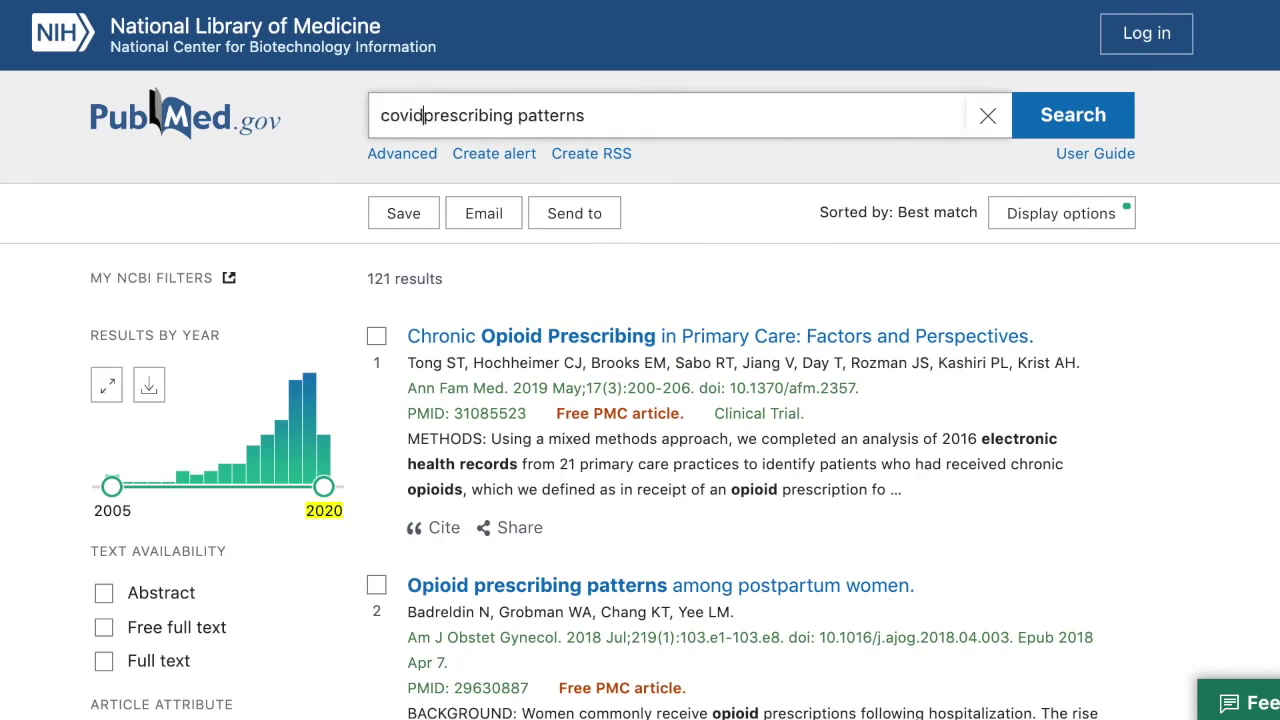
text( 19 )
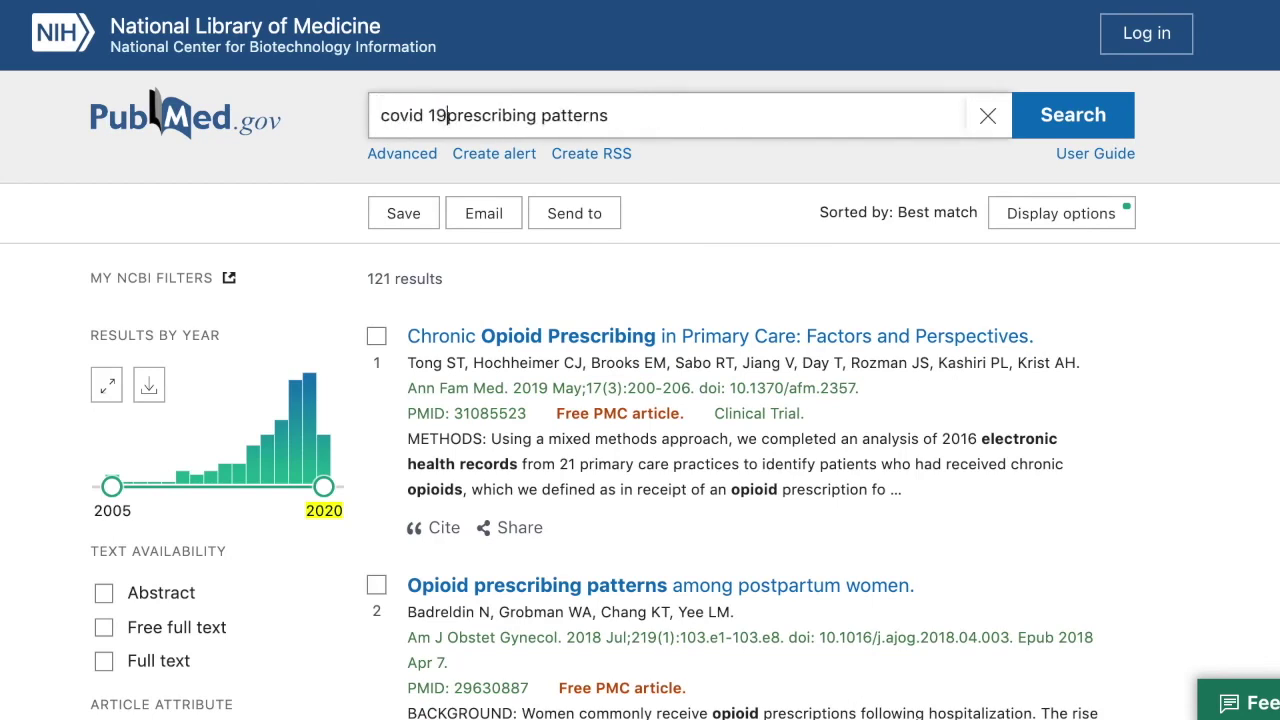
text(AND)
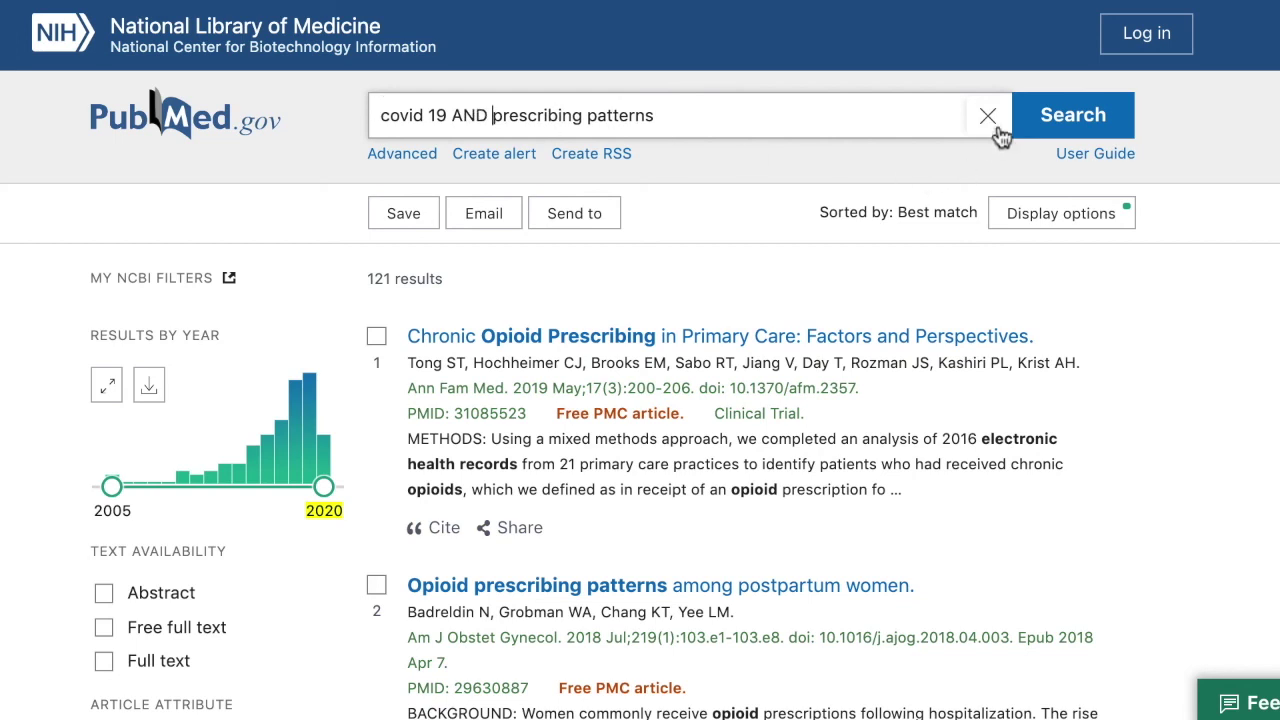
click(1030, 112)
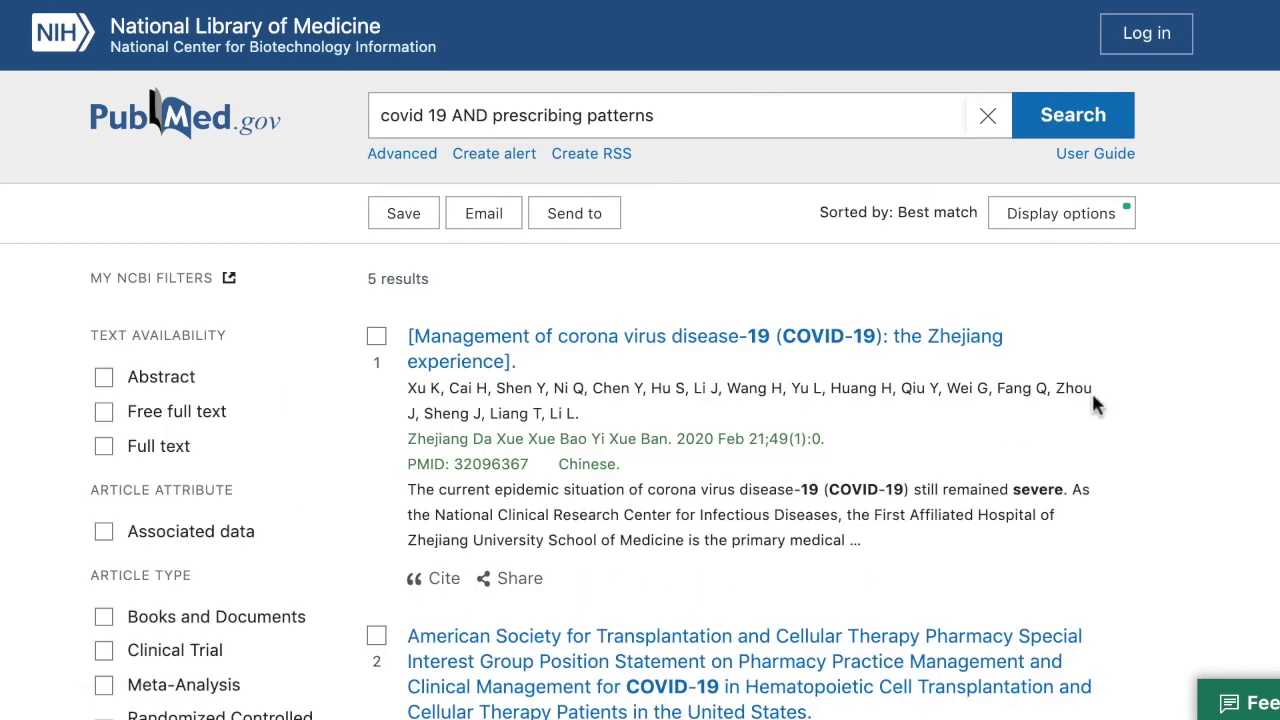
- Sort the results by publication date
click(1105, 218)
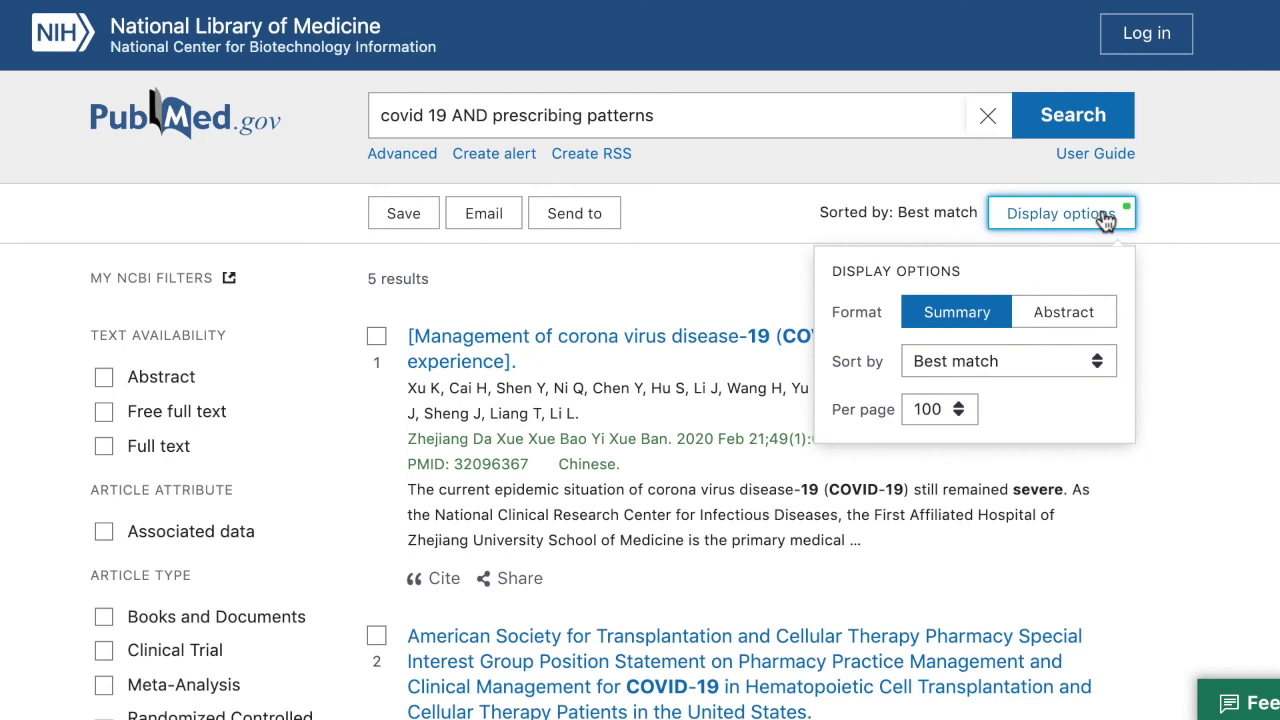
click(1066, 378)
click(1033, 408)
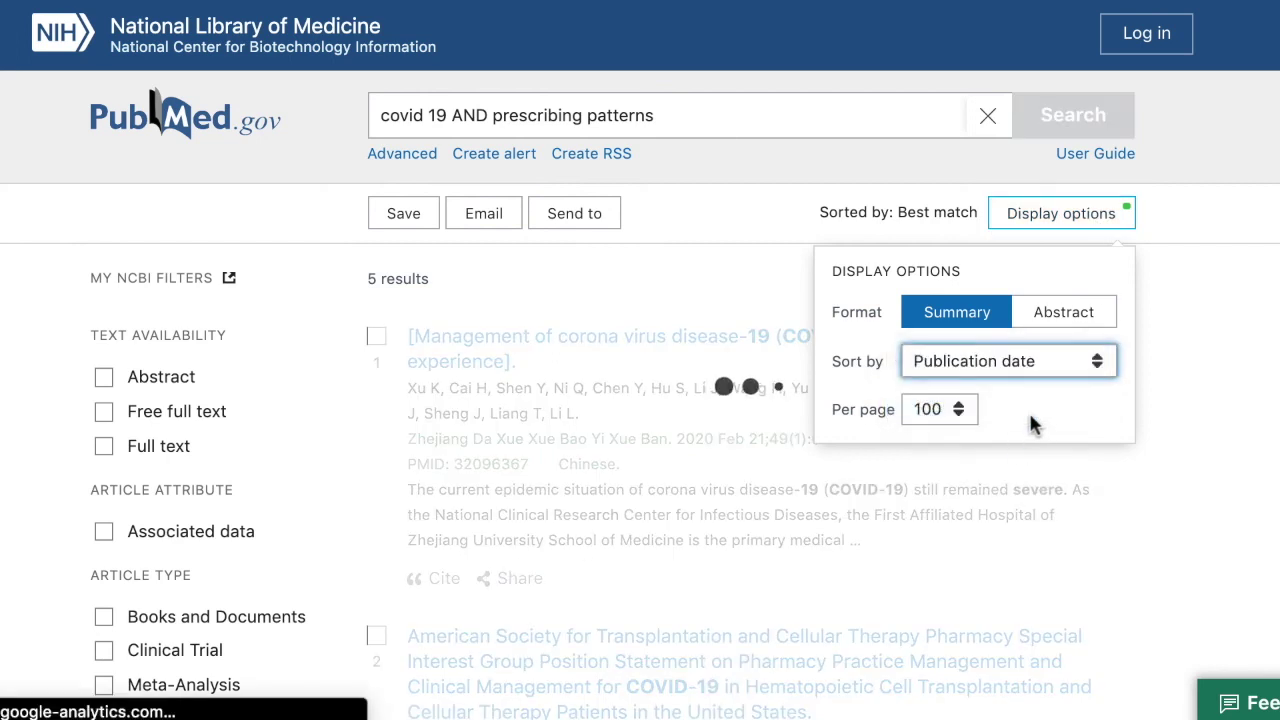